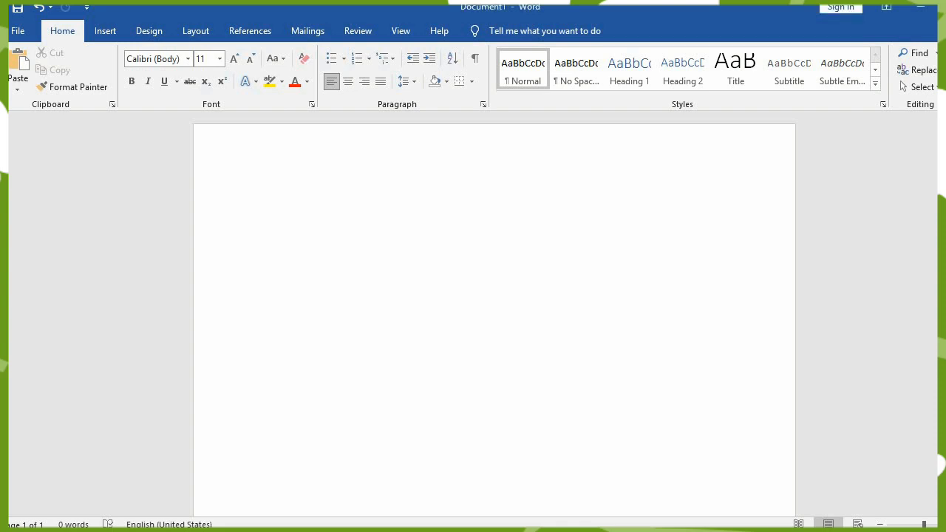
- Fill the blank document with sample paragraphs generated by =rand()
text(=rand)
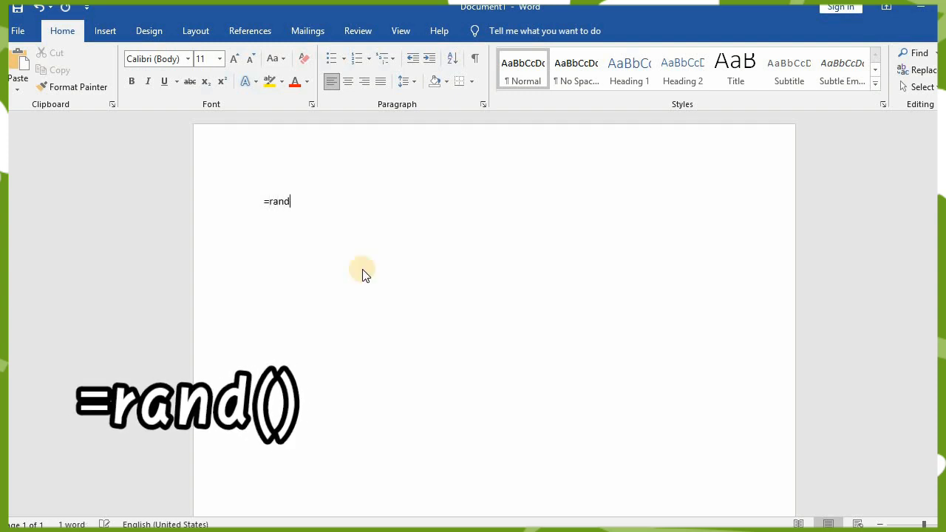
text(())
key(Return)
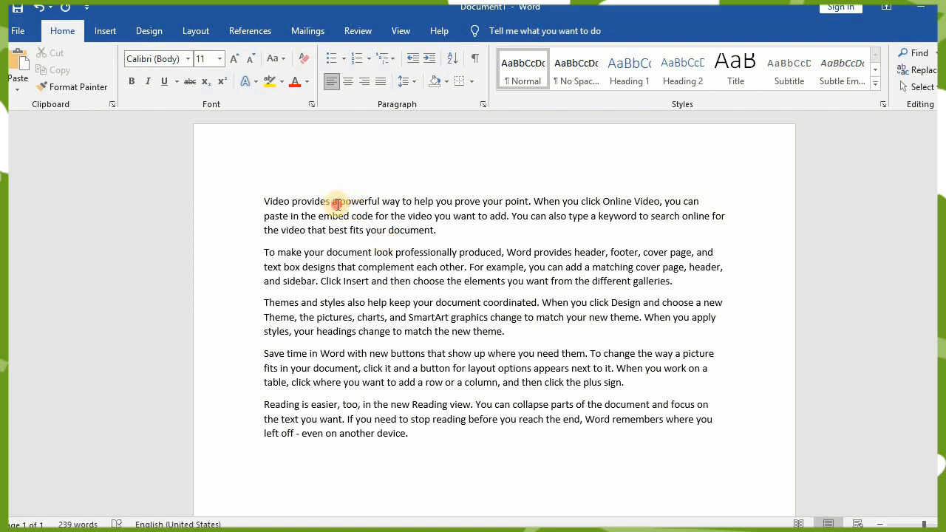
- Select the words "a powerful" in the first paragraph, clear the selection, and select only the word "powerful"
drag(332, 202, 366, 197)
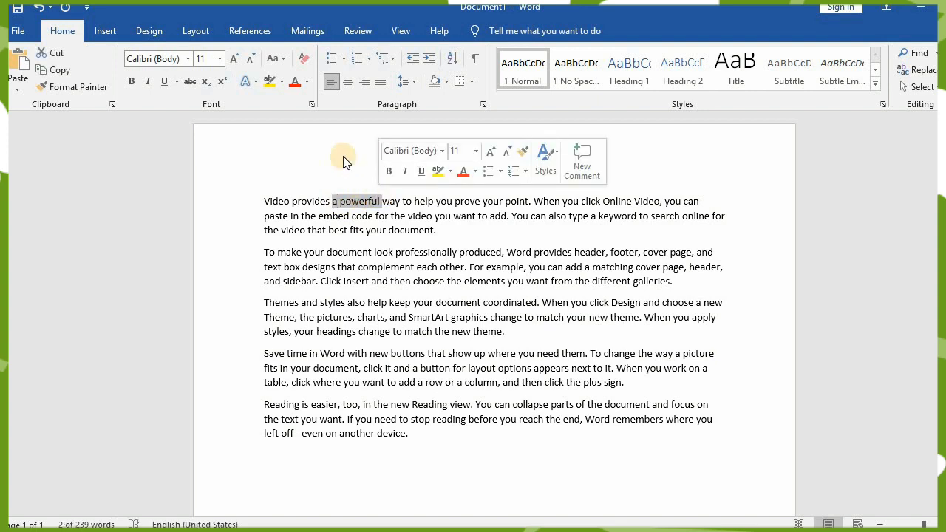
click(339, 201)
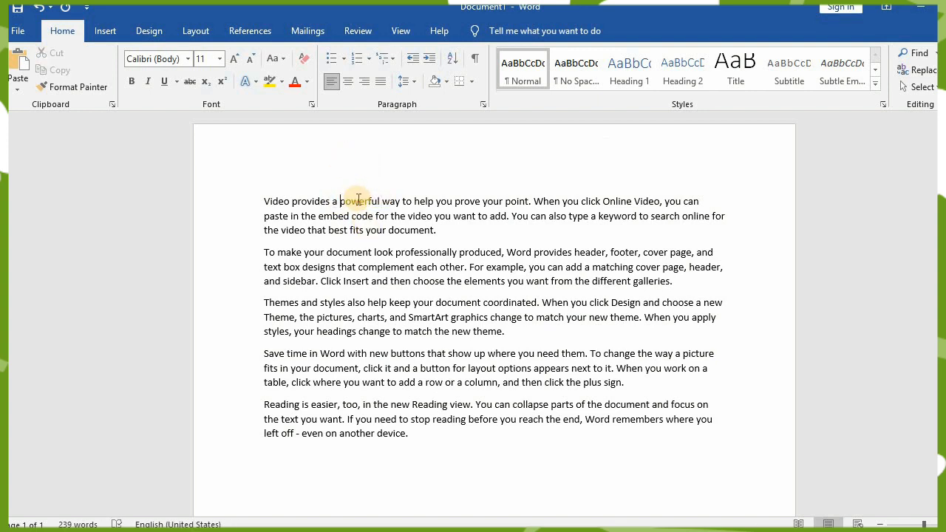
double_click(359, 201)
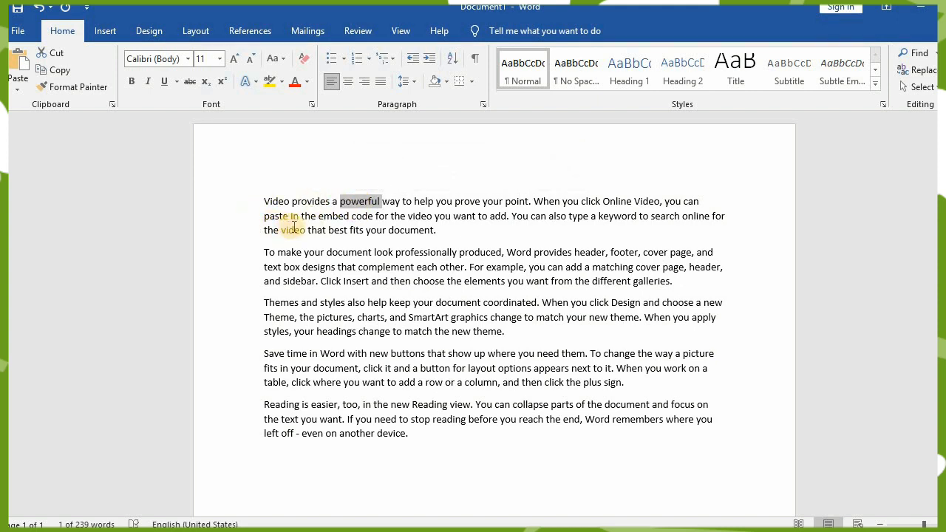
- Extend the selection practice from the whole first paragraph and its first line to the entire document
triple_click(411, 217)
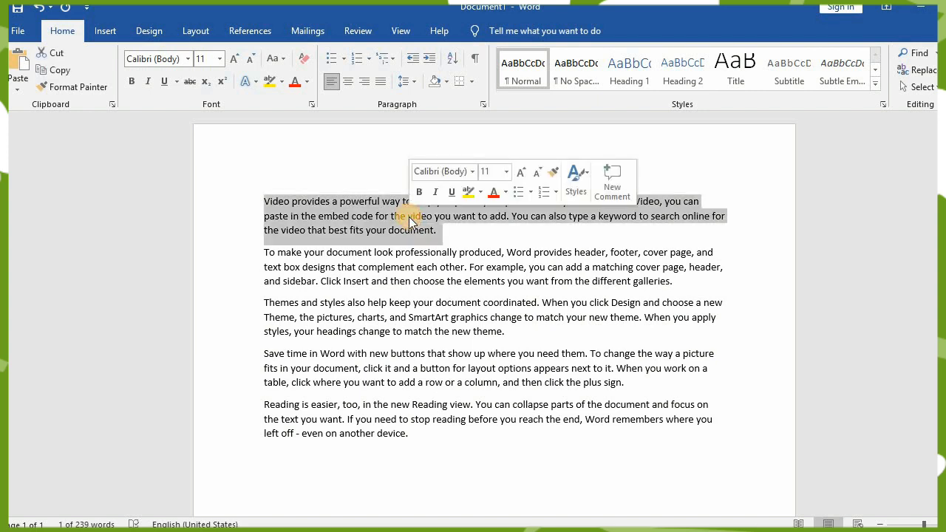
click(249, 164)
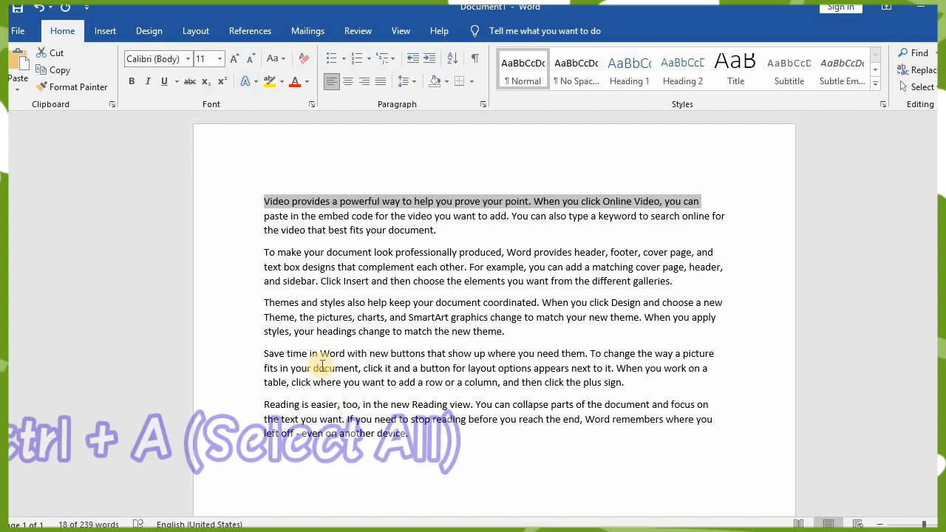
key(ctrl+a)
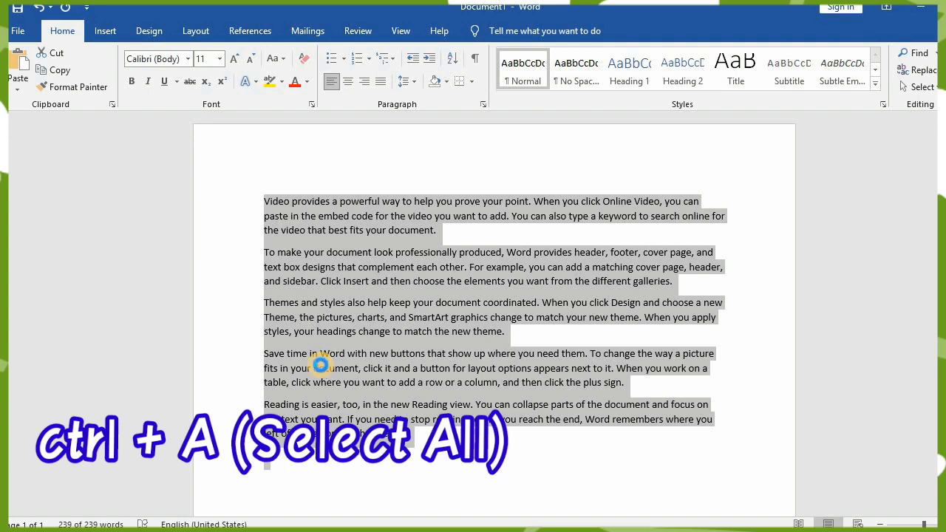
key(ctrl+g)
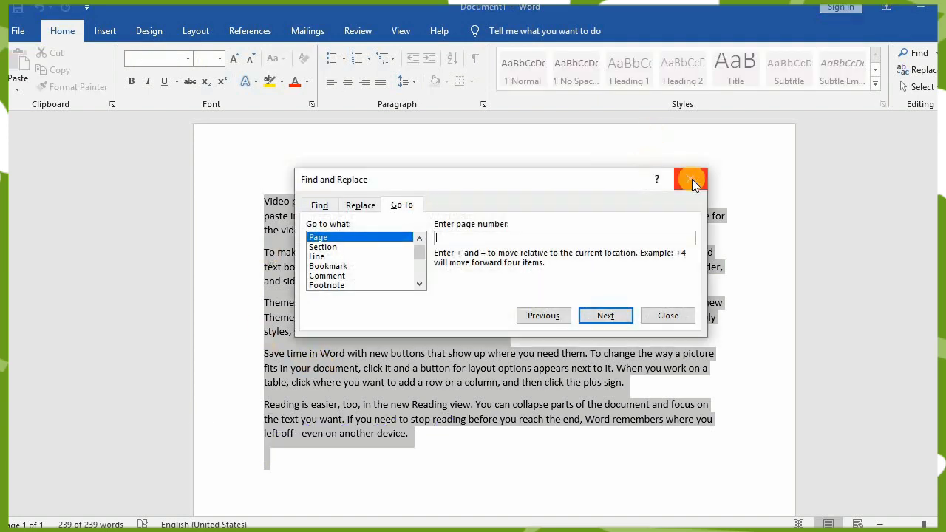
click(690, 180)
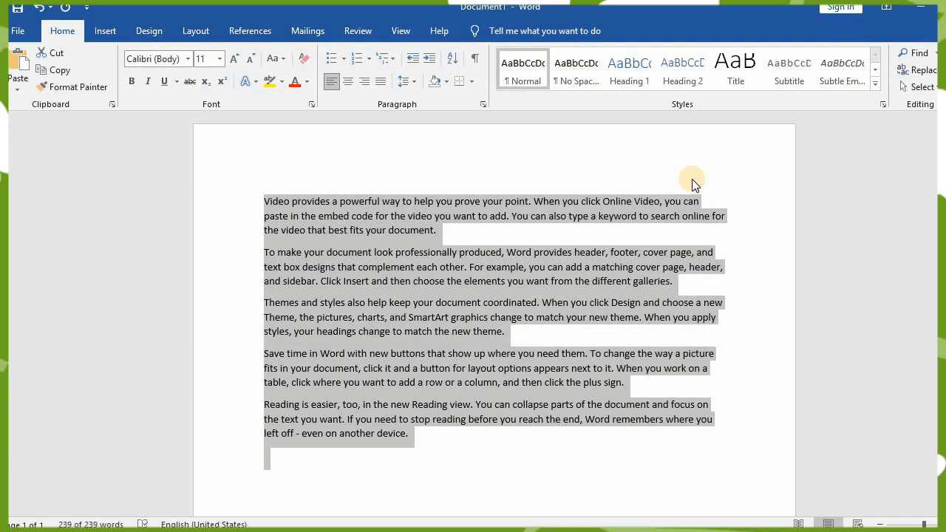
click(222, 201)
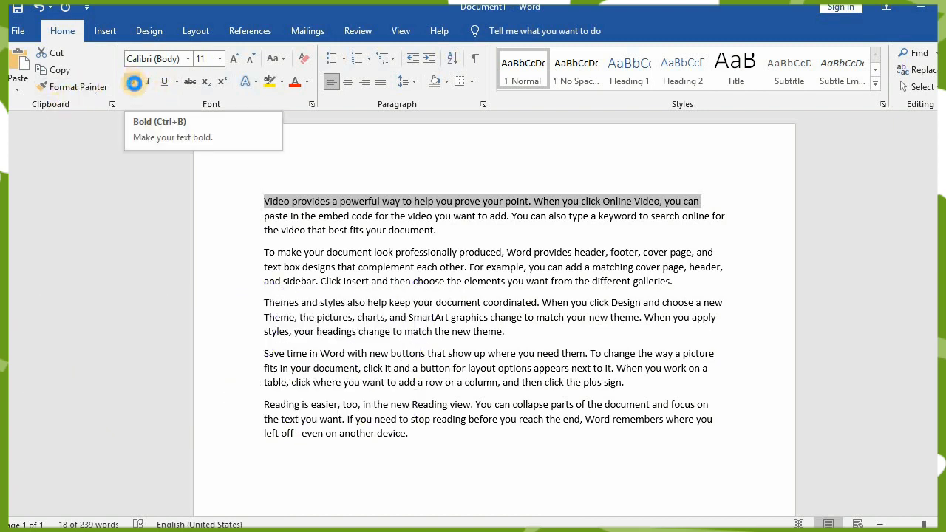
click(456, 222)
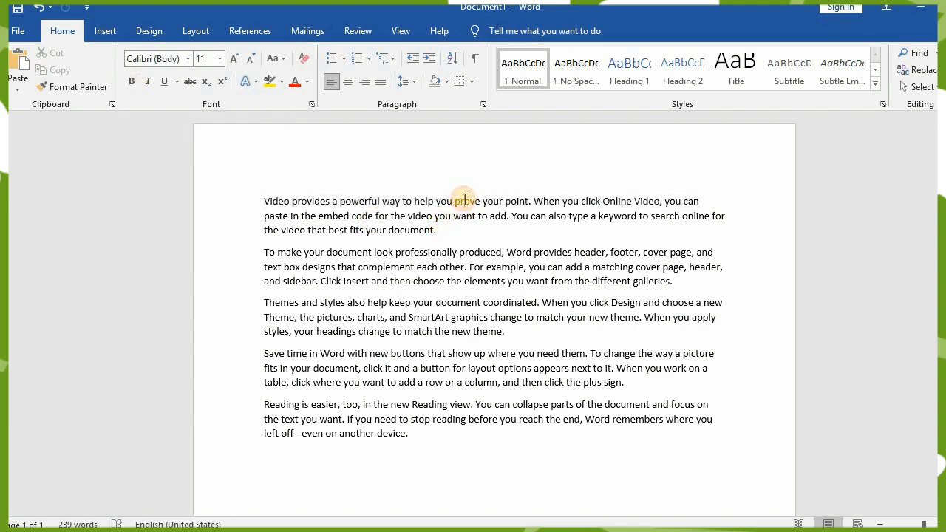
- Make the word "prove" in the first paragraph bold
double_click(465, 202)
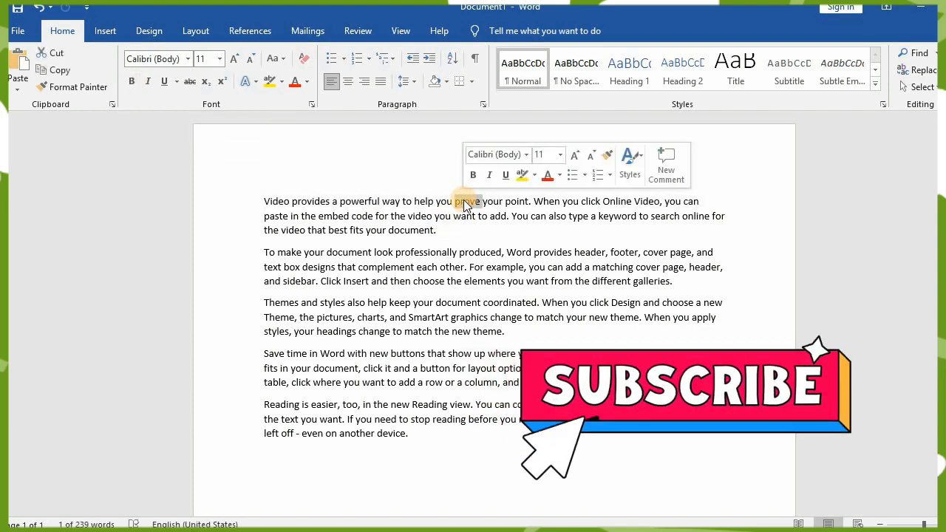
key(ctrl+b)
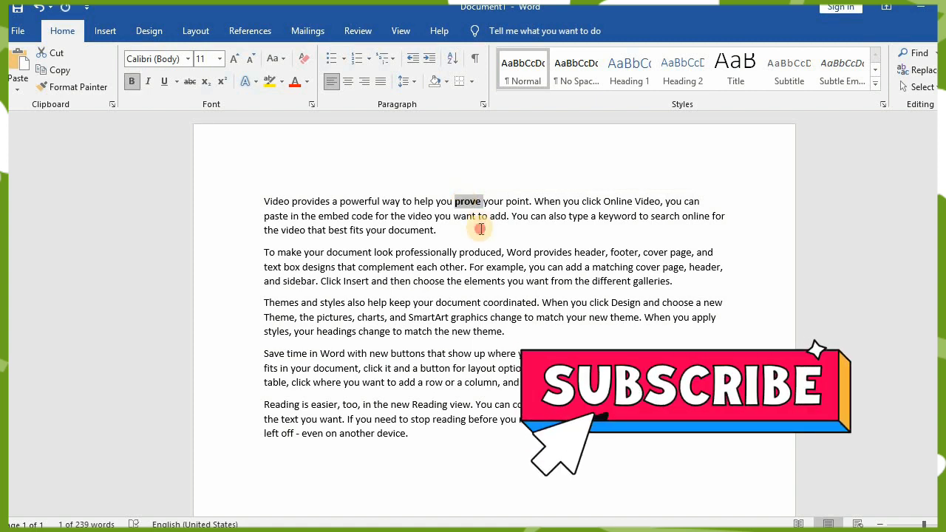
click(473, 231)
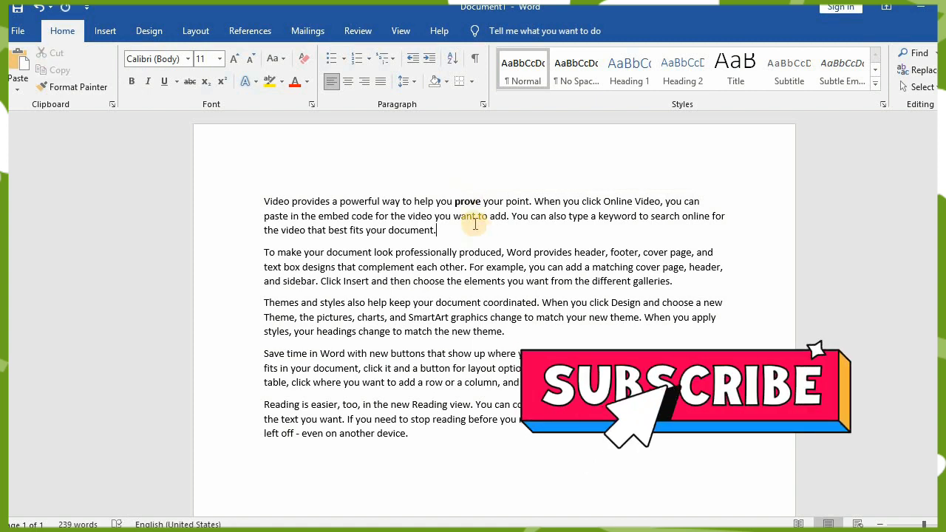
- Italicise the word "powerful" and underline the word "embed" in the first paragraph
double_click(374, 202)
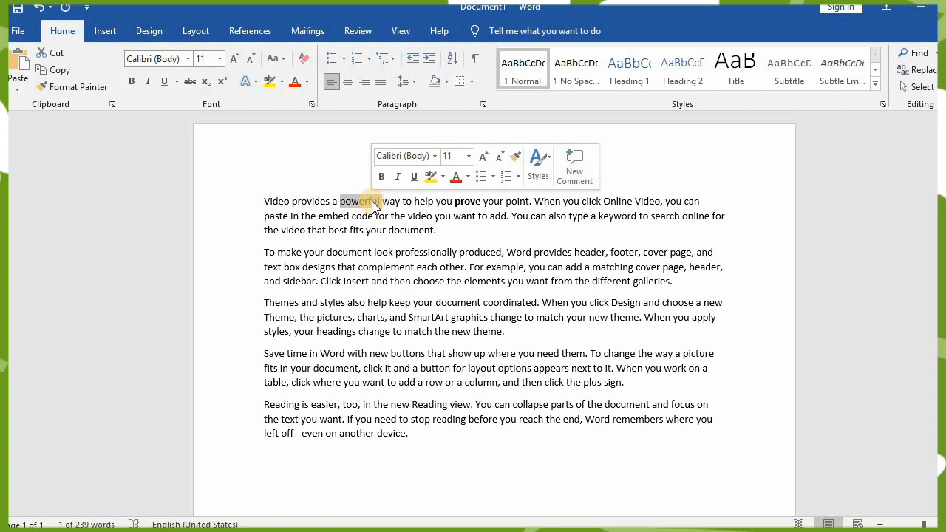
key(ctrl+i)
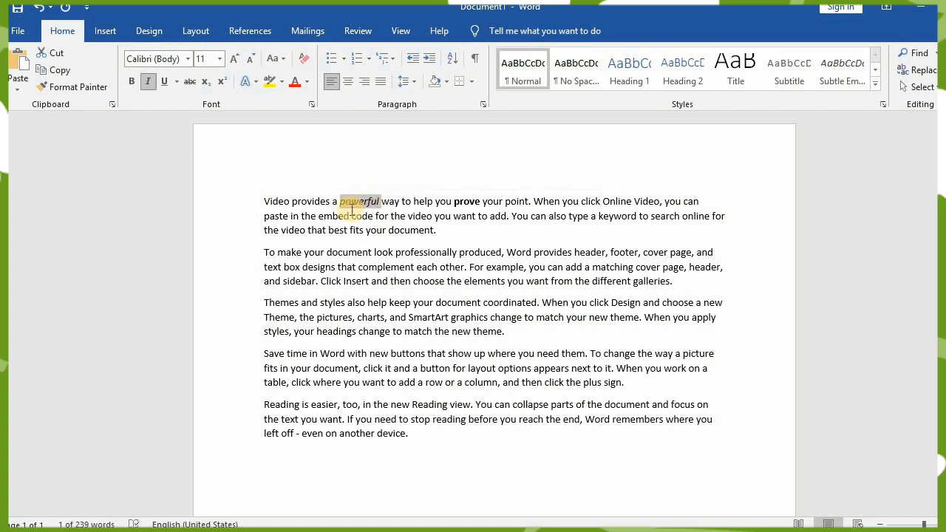
double_click(320, 220)
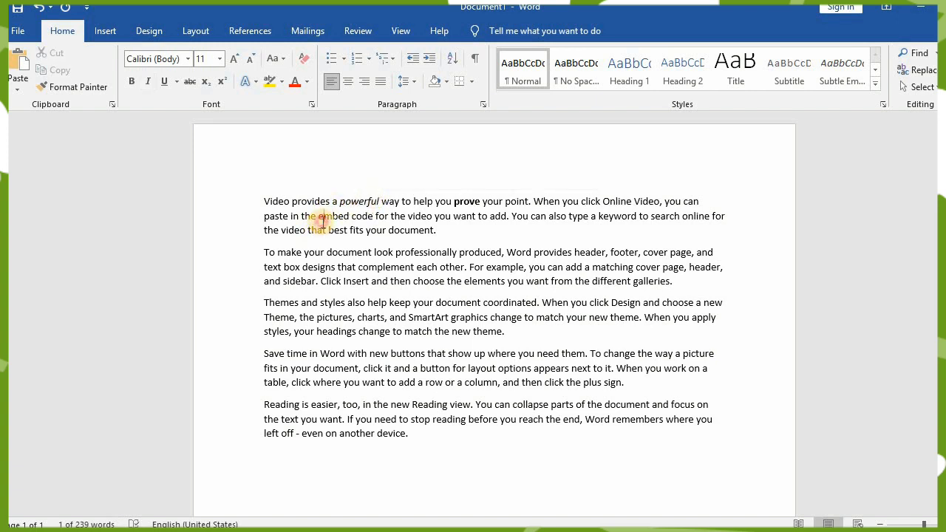
key(ctrl+u)
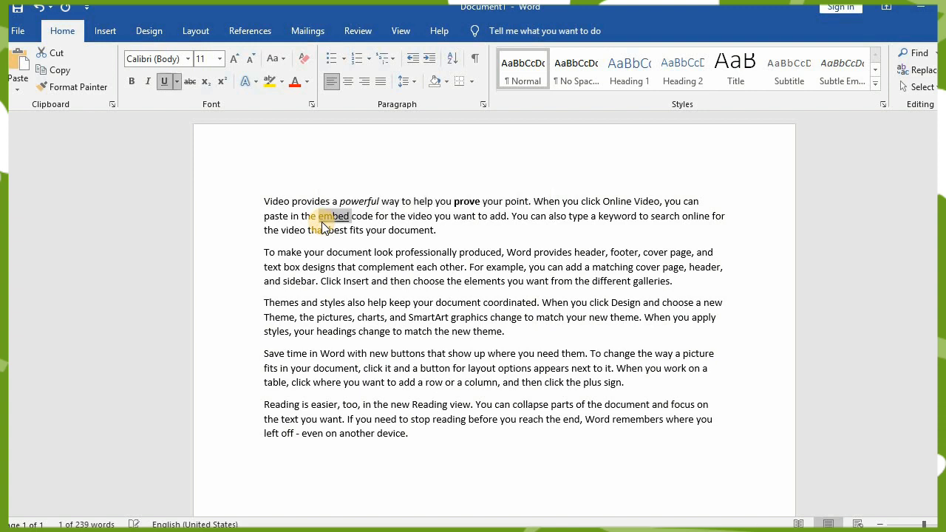
click(478, 231)
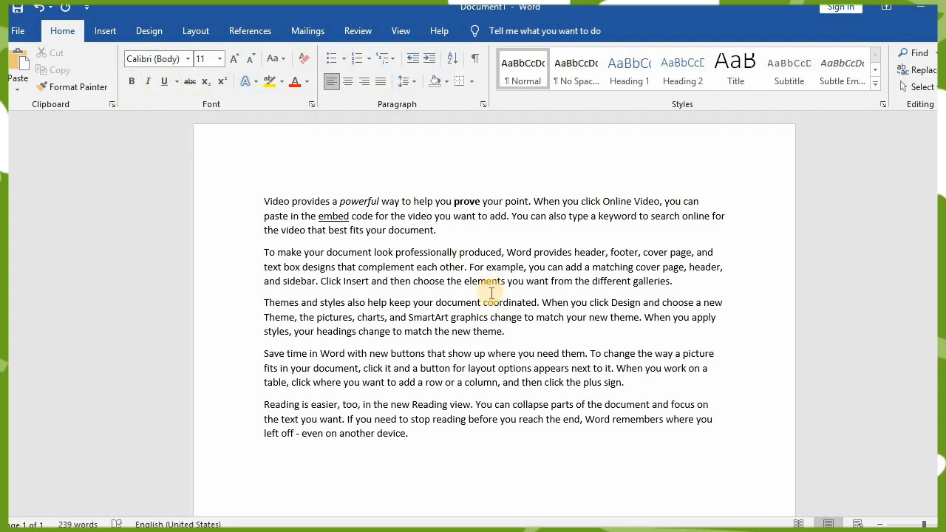
- Copy the word "produced" in the second paragraph and paste it over itself from the clipboard history, then close the history
double_click(489, 254)
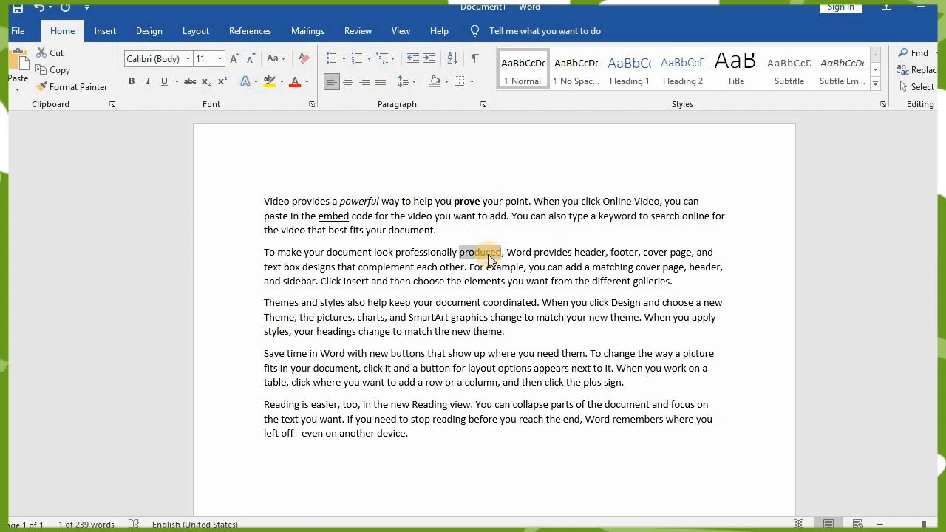
key(ctrl+c)
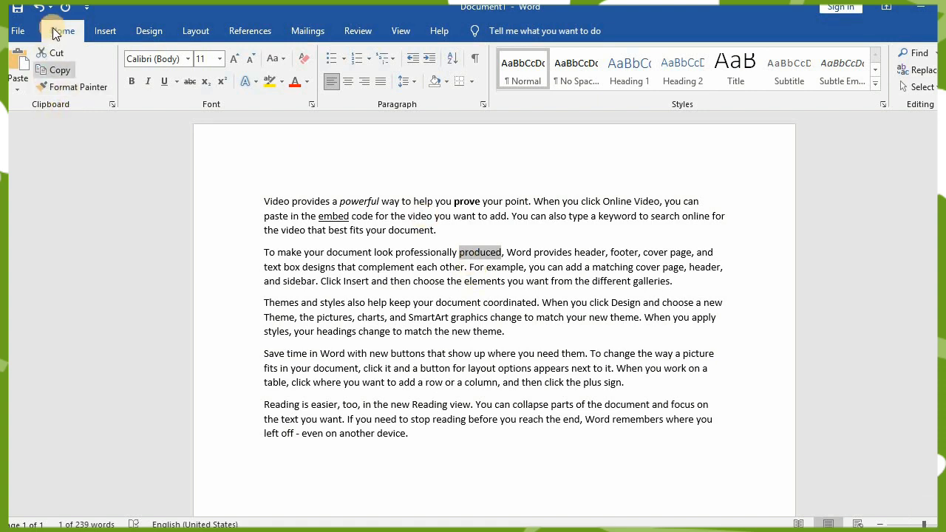
click(112, 104)
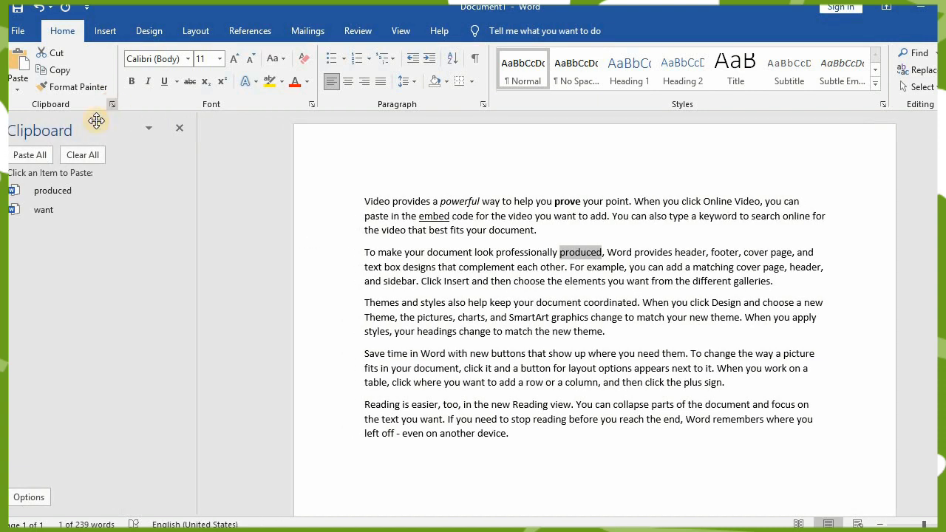
click(80, 187)
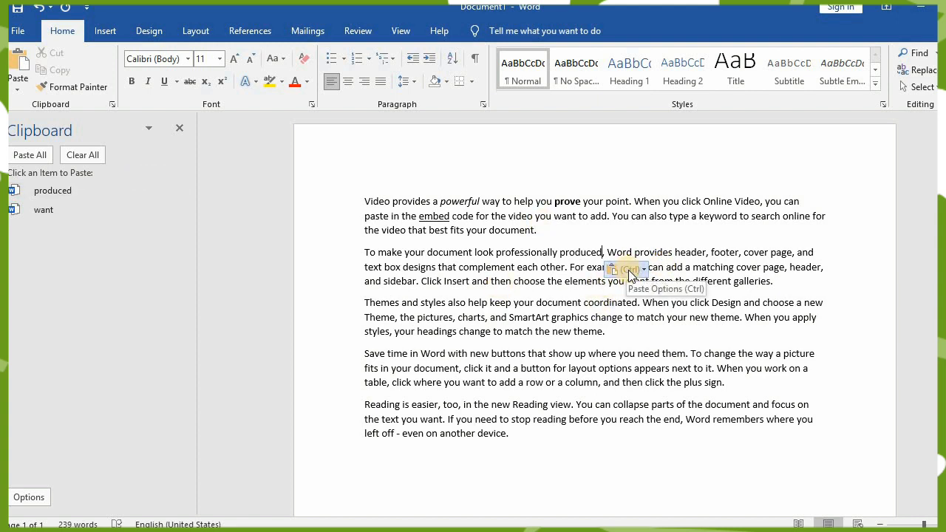
click(318, 205)
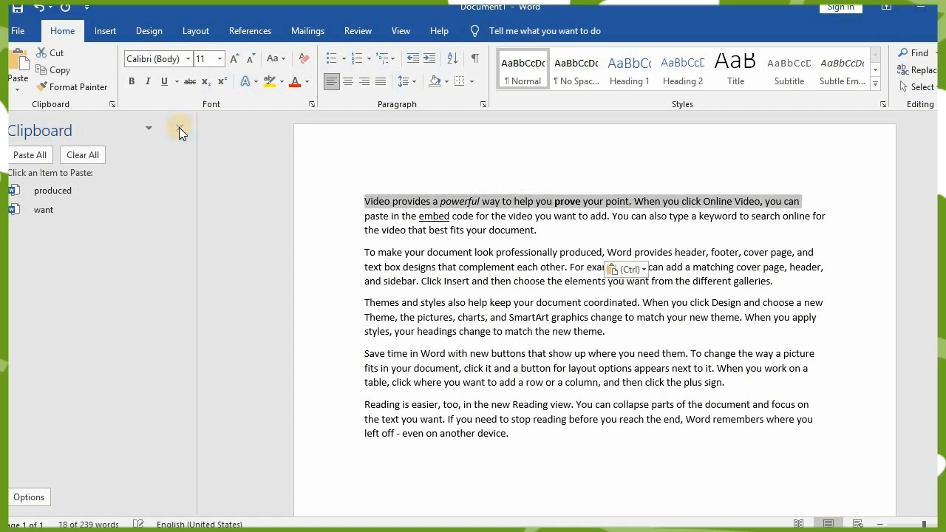
click(179, 130)
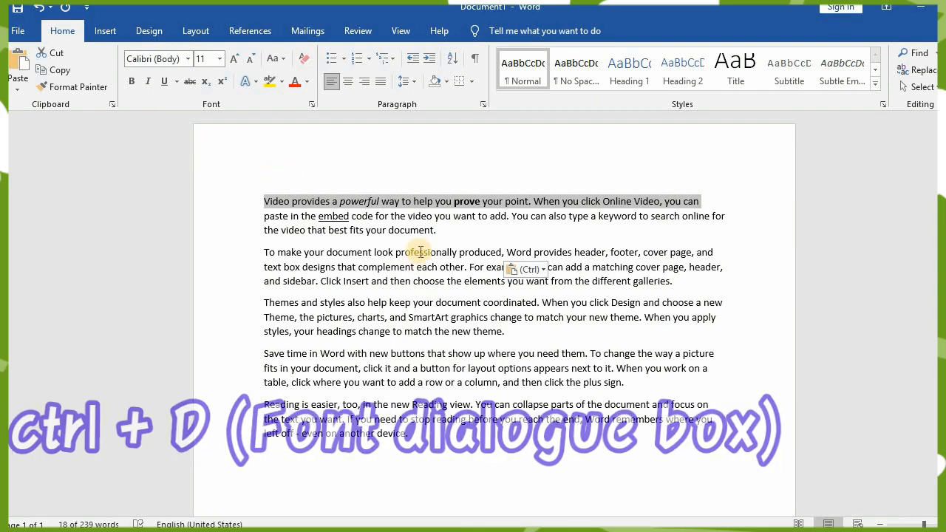
- View the font settings at the word "powerful" in the Font dialog and close it without changes
click(360, 201)
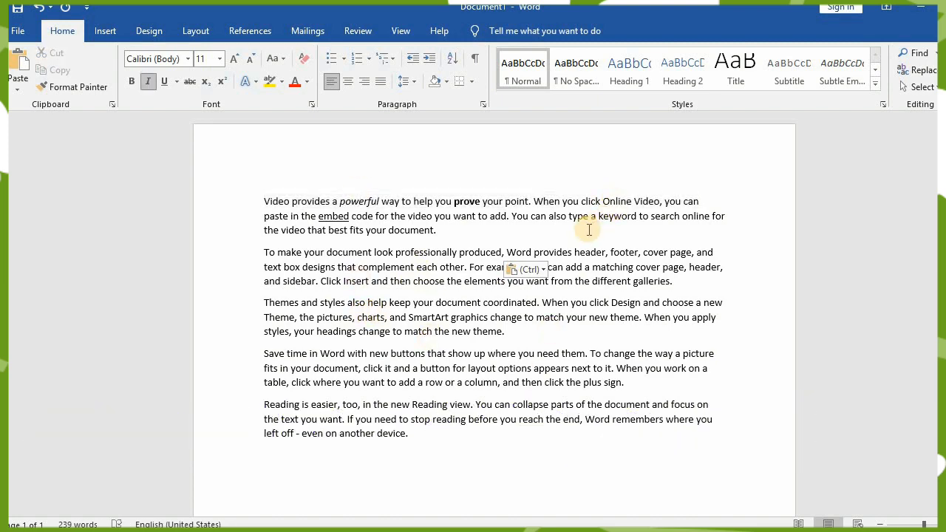
key(ctrl+d)
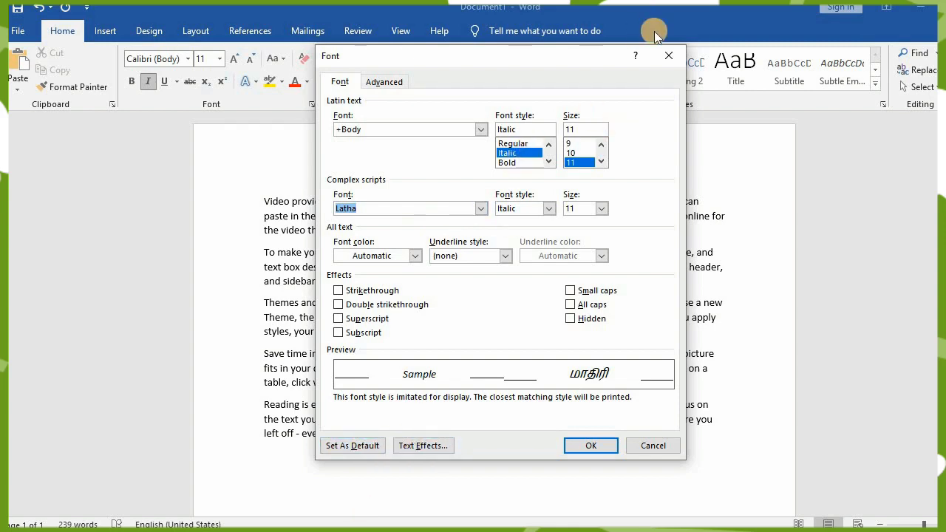
click(669, 56)
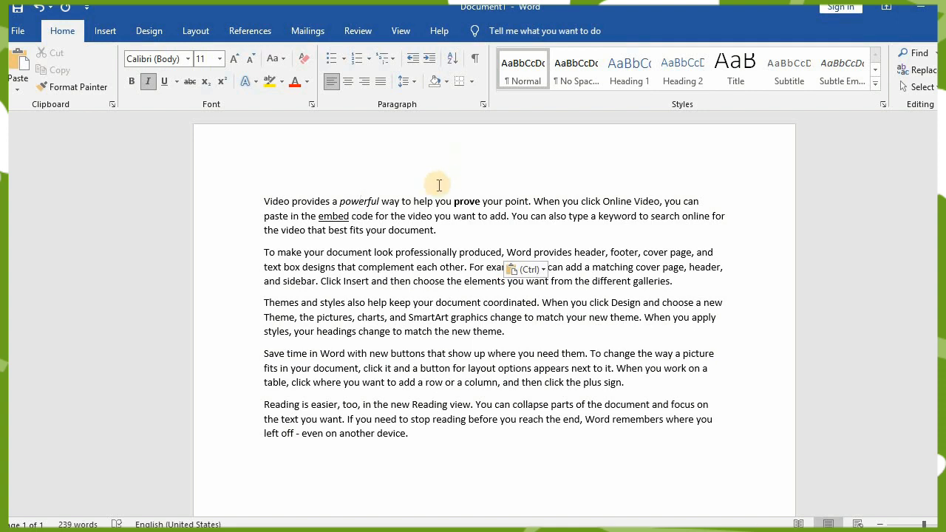
- Centre the third paragraph, which starts with "Themes and styles"
click(391, 327)
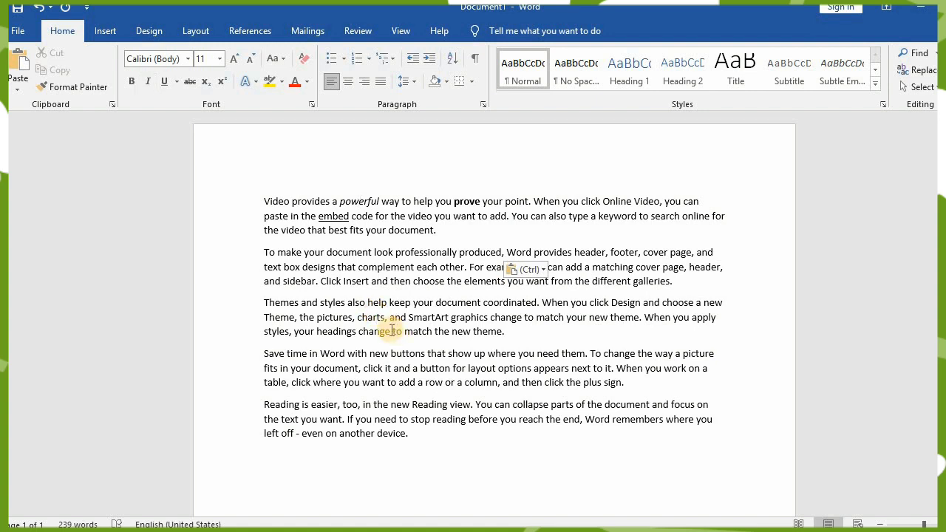
key(ctrl+e)
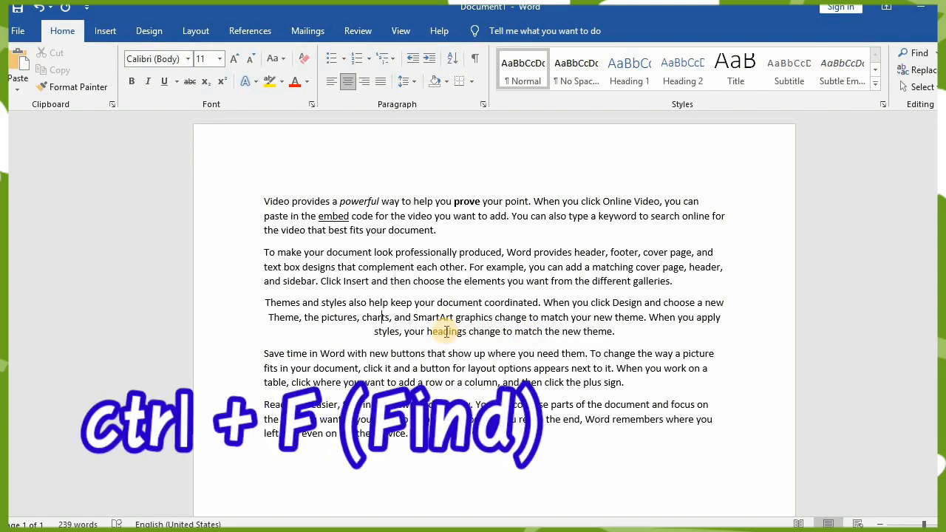
- Search the document for "match" and close the search
key(ctrl+f)
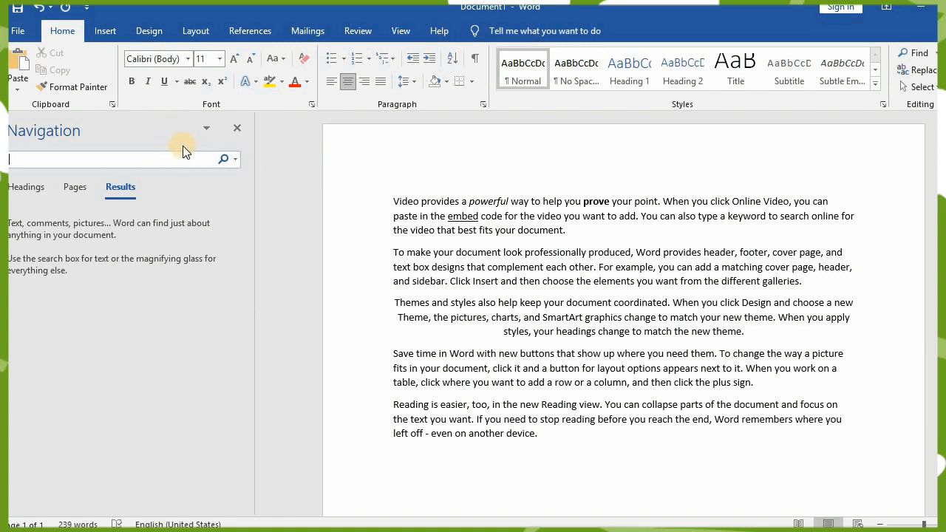
text(ma)
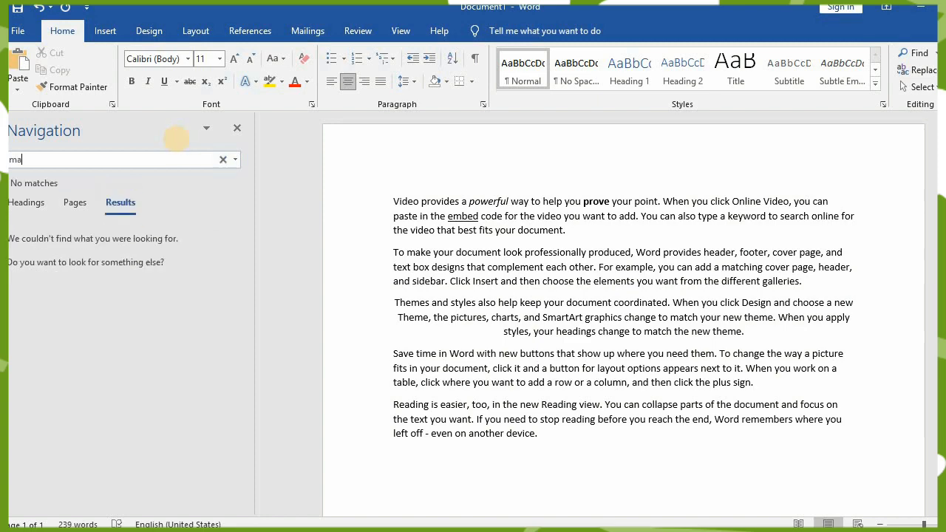
text(tch)
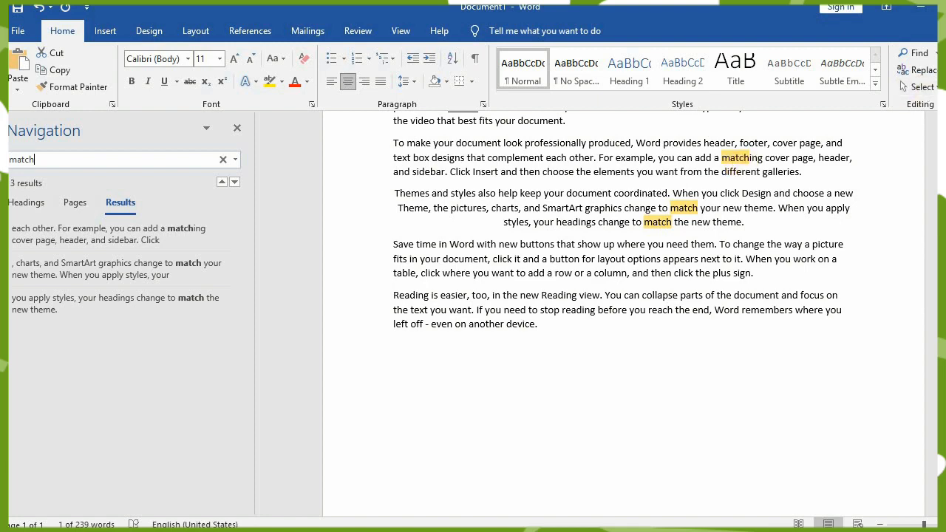
click(237, 127)
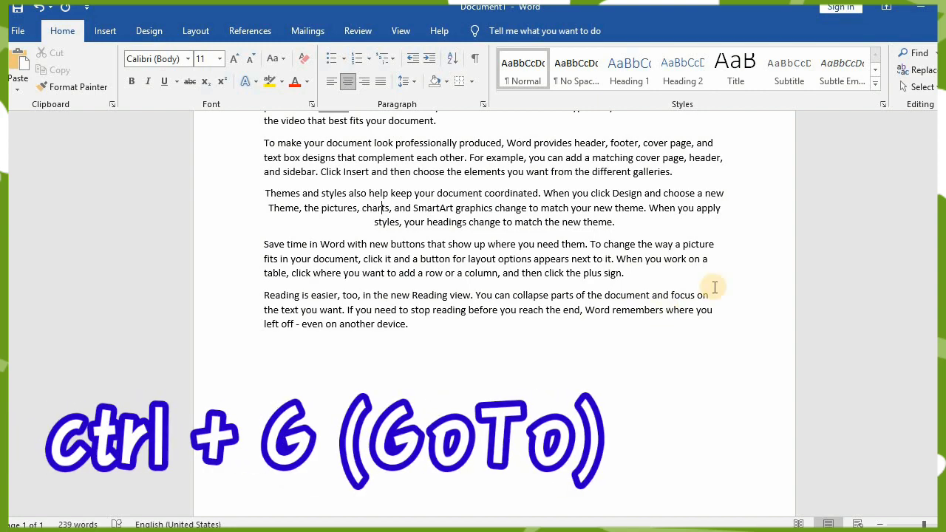
- Review the Section, Line and Bookmark targets in the Go To dialog and close it without going anywhere
key(ctrl+g)
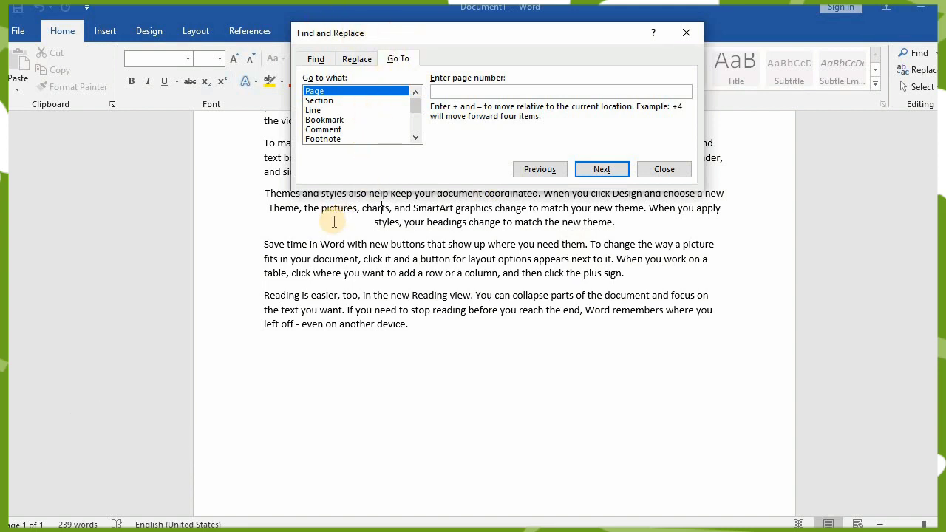
click(322, 103)
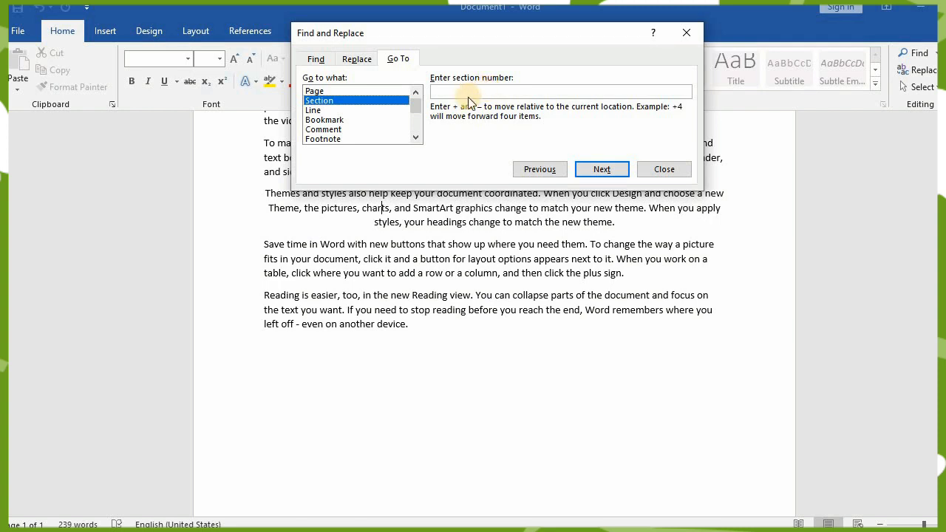
click(326, 110)
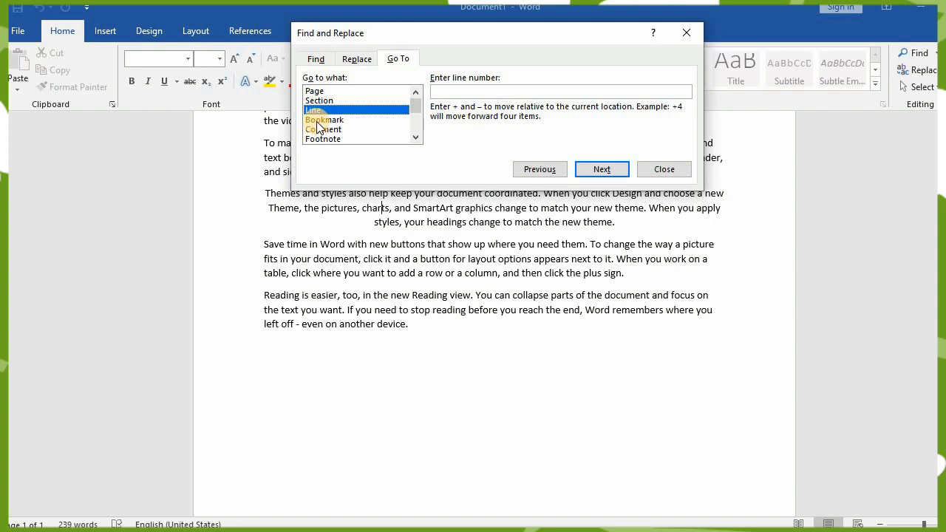
click(318, 122)
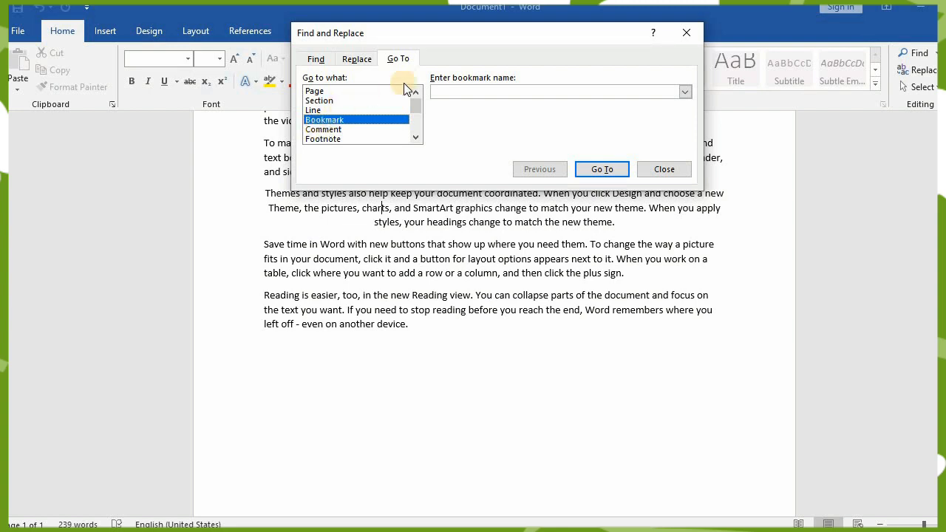
click(686, 29)
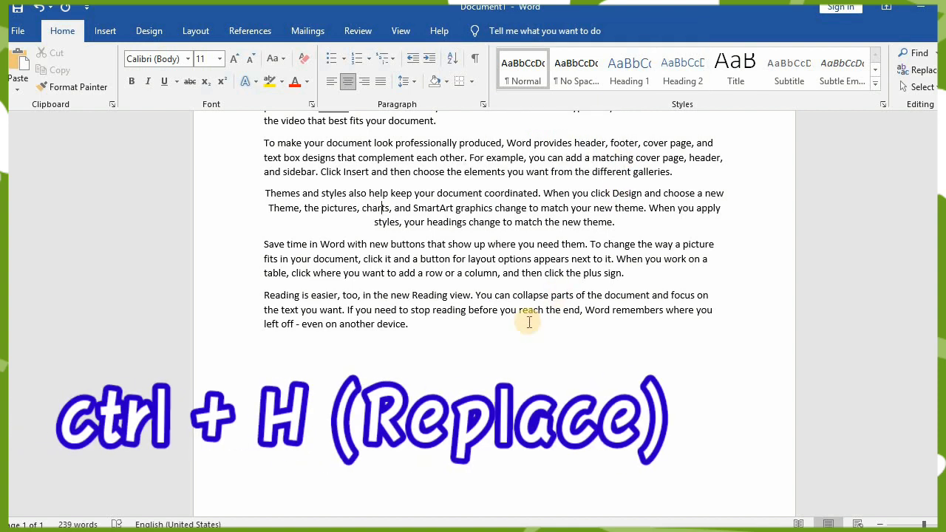
- Enter "goal" as the replacement for "match" in the Replace dialog and close it without replacing anything
key(ctrl+h)
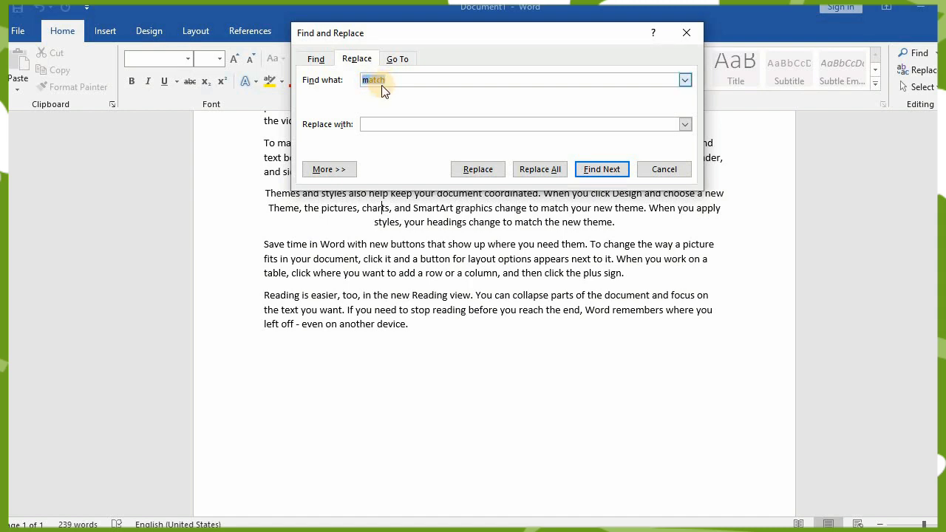
click(386, 122)
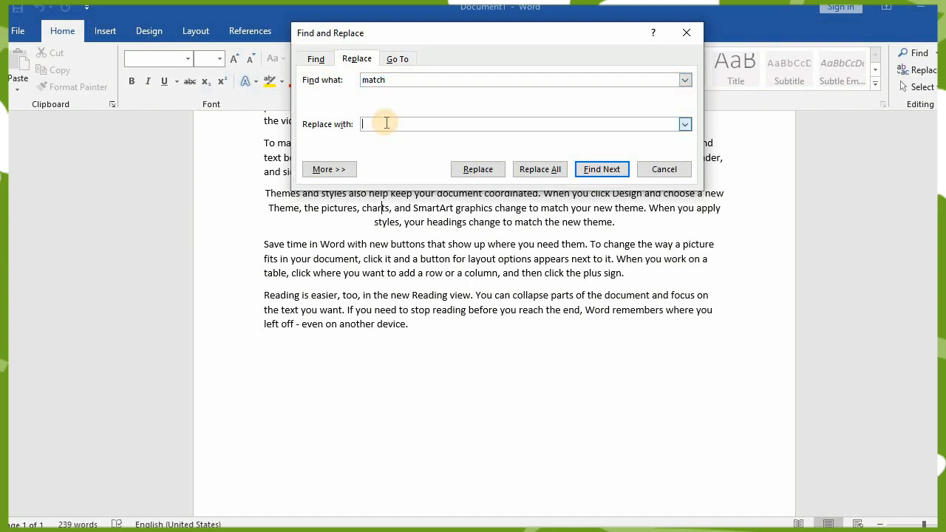
text(g)
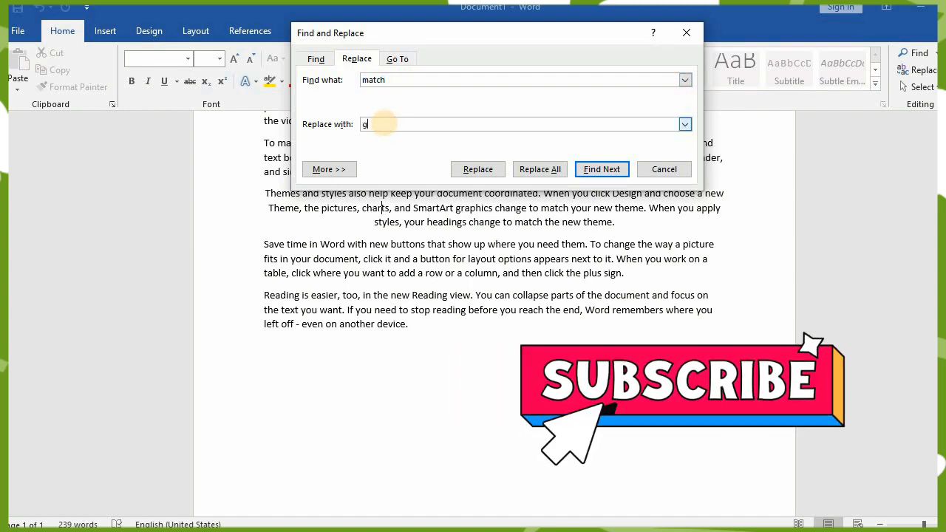
text(o)
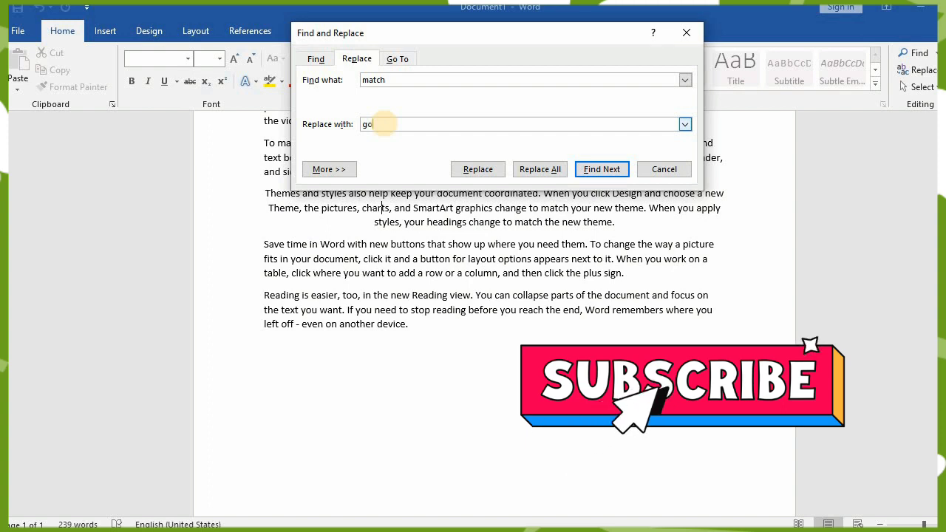
text(al)
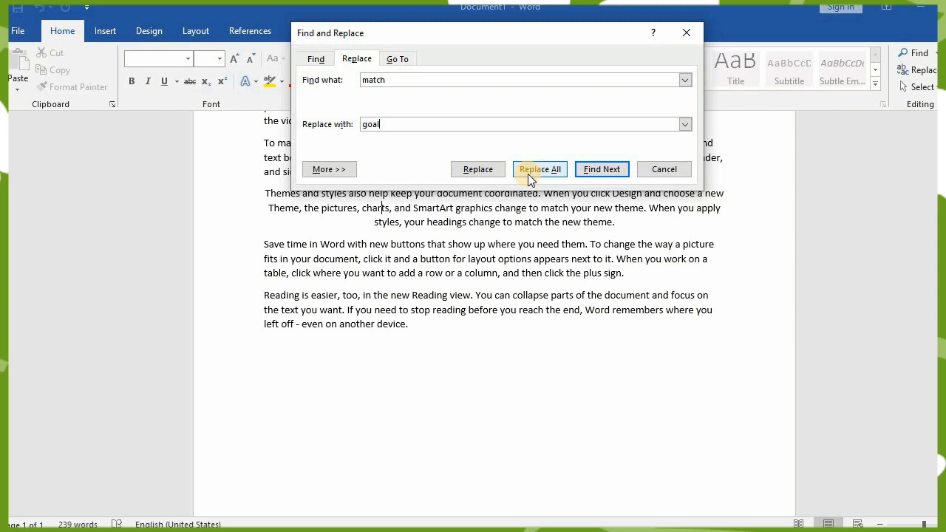
click(690, 31)
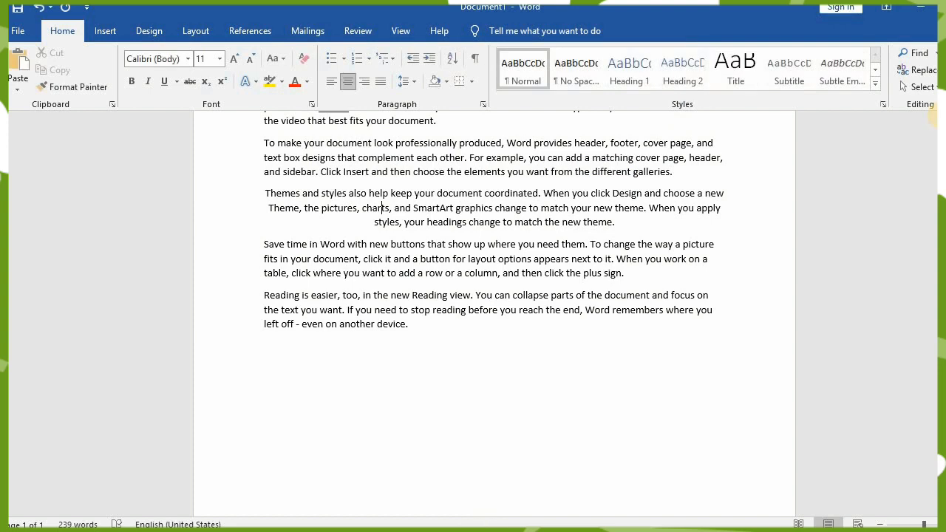
- Justify the second paragraph, starting "To make your document", and the fourth paragraph, starting "Save time in Word"
click(856, 244)
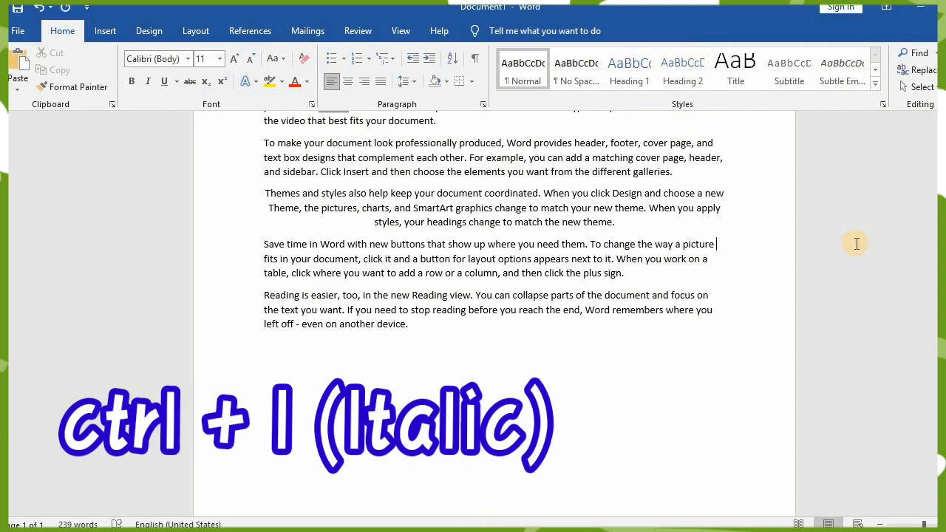
click(719, 194)
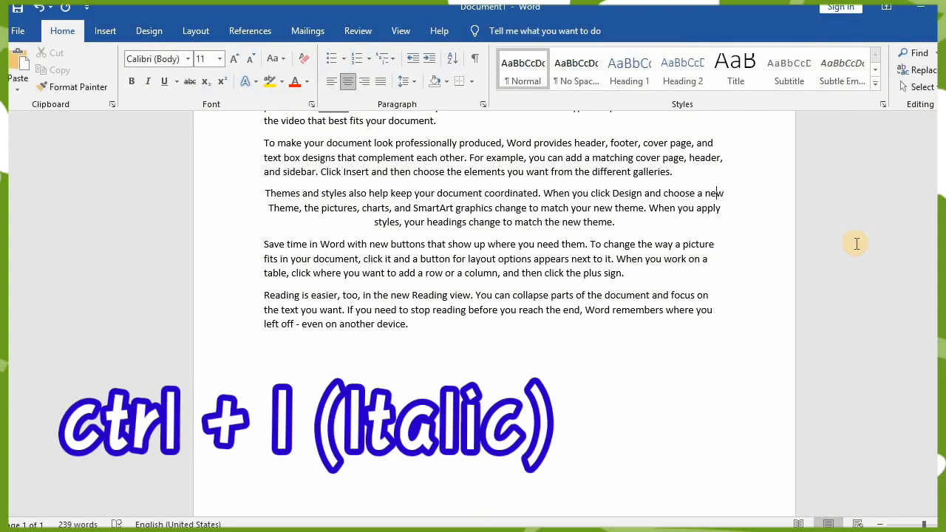
click(751, 221)
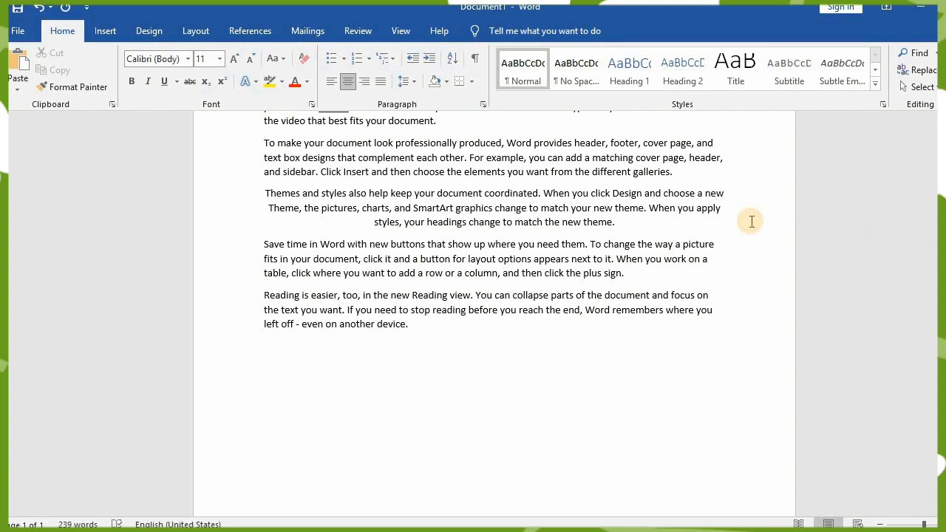
key(Up)
key(Up)
key(Up)
key(Up)
key(Up)
key(Up)
key(Up)
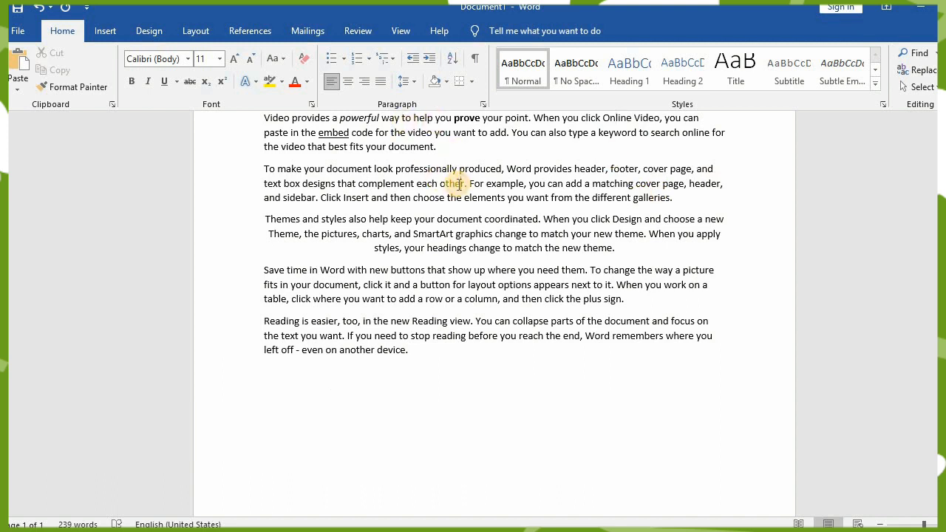
key(ctrl+j)
click(477, 283)
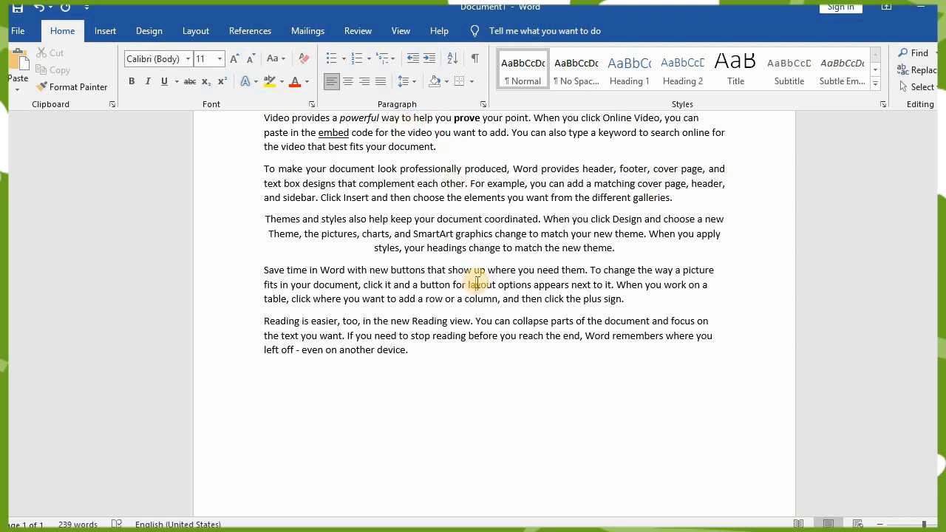
key(ctrl+j)
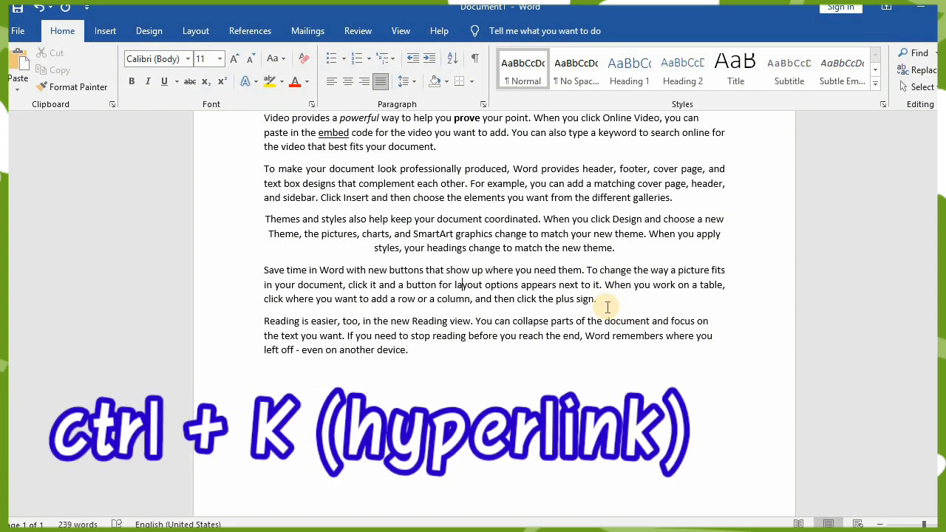
- View the Insert Hyperlink dialog for the word "layout" and close it without adding a link
key(ctrl+k)
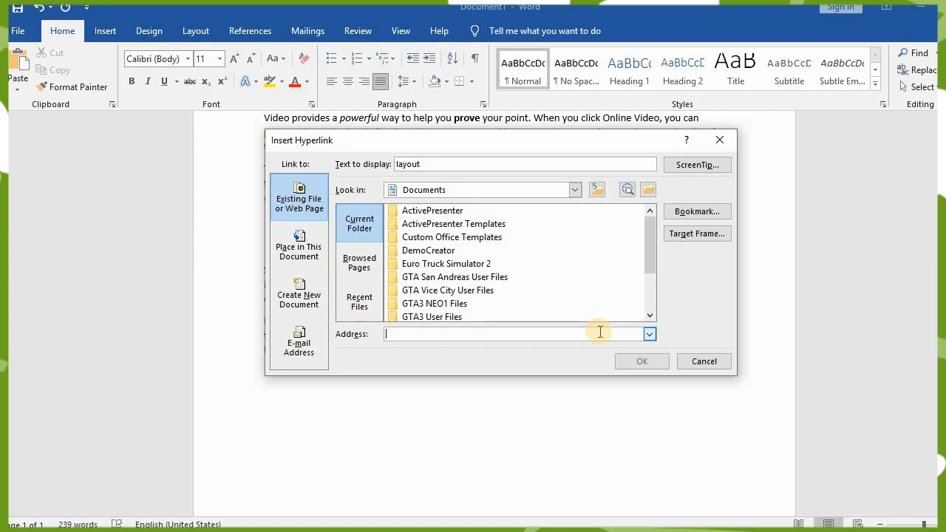
click(716, 145)
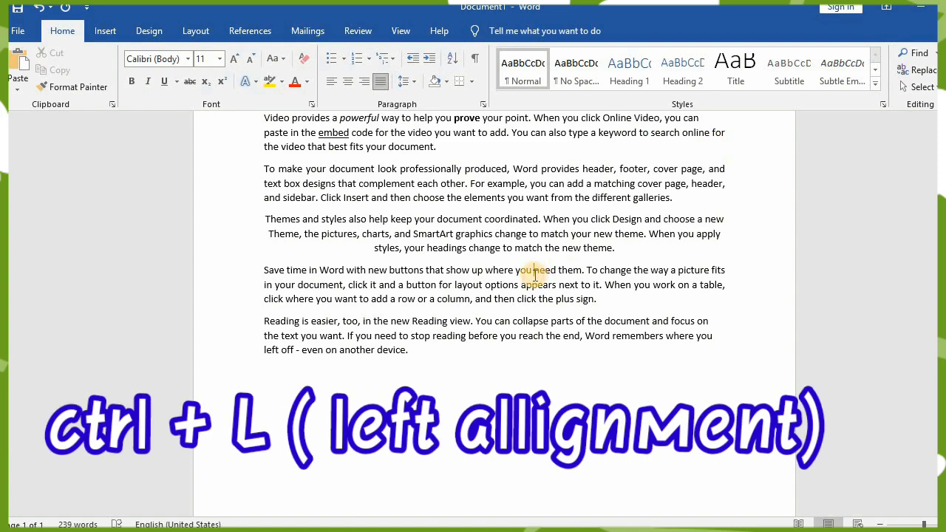
- Left-align the fourth paragraph, starting "Save time in Word", and indent it by one level
key(ctrl+l)
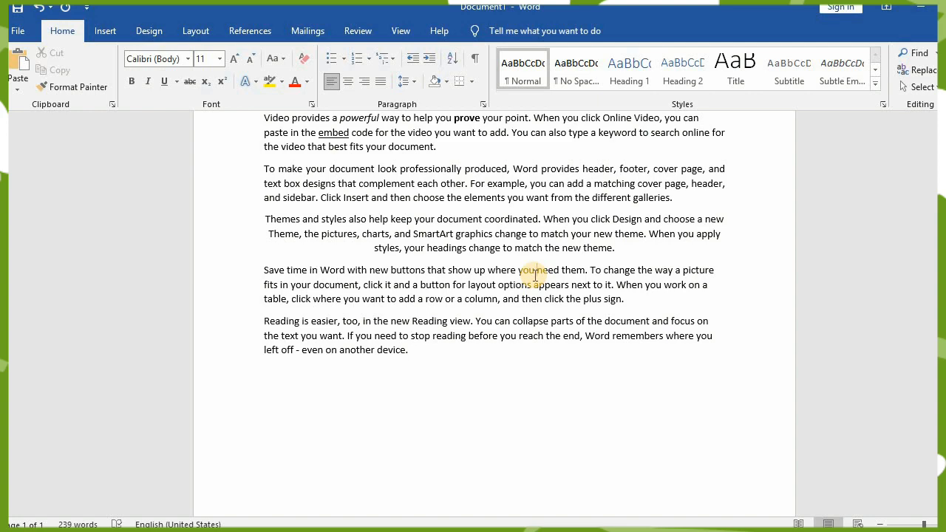
key(ctrl+m)
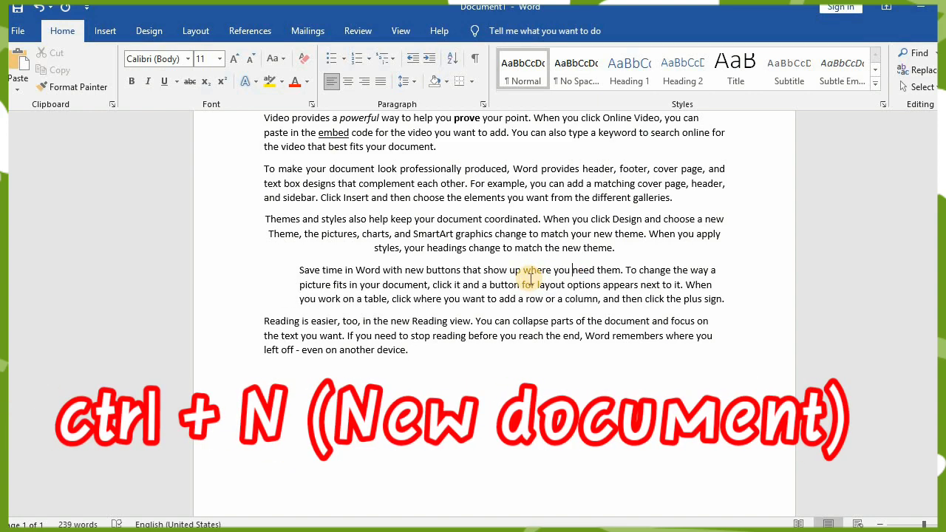
- Create a new blank document and close it
key(ctrl+n)
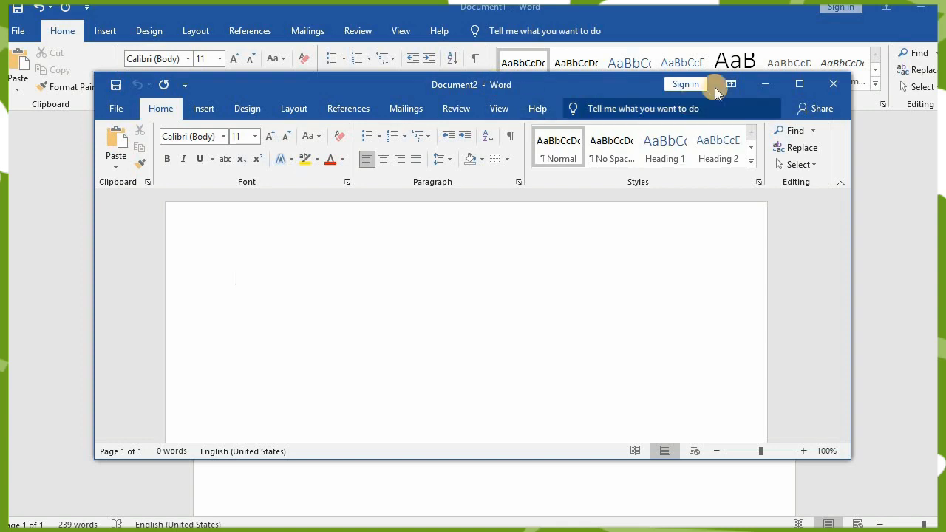
click(831, 84)
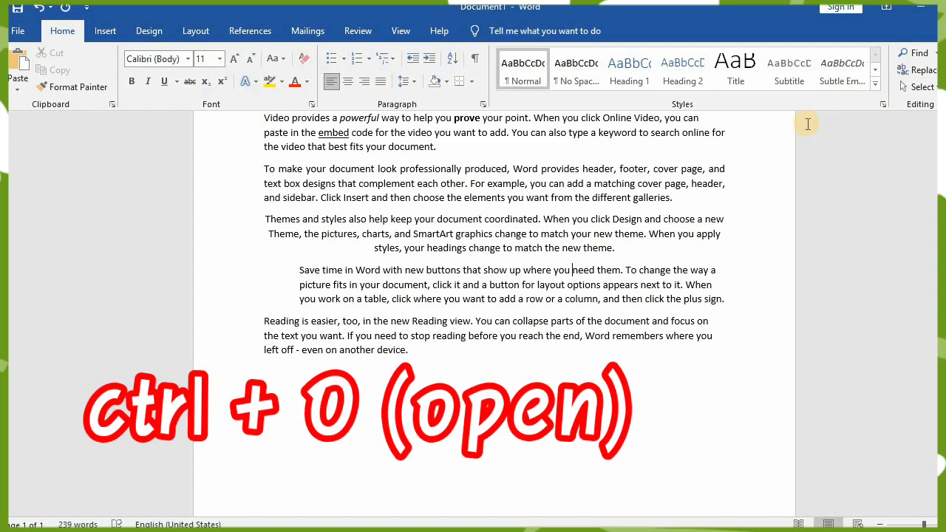
- Open the recent file "New Microsoft Word Document" and close it
key(ctrl+o)
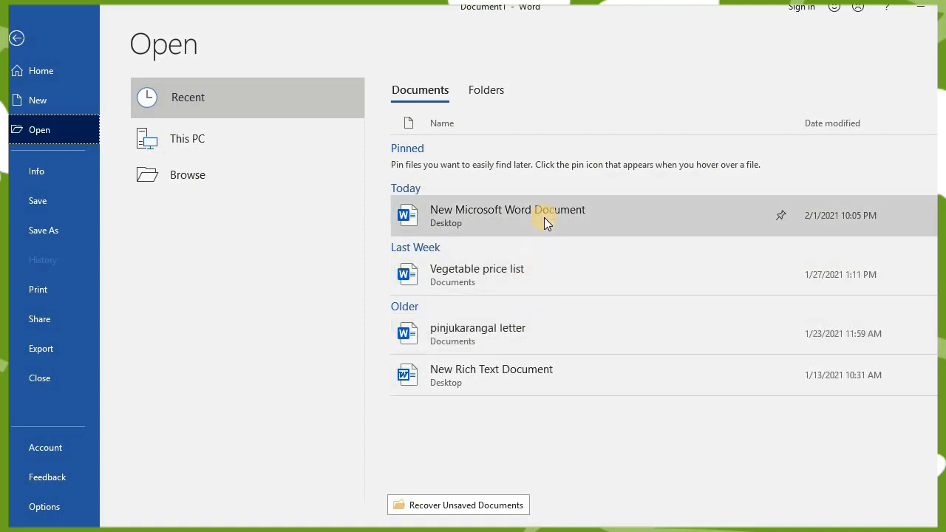
click(544, 217)
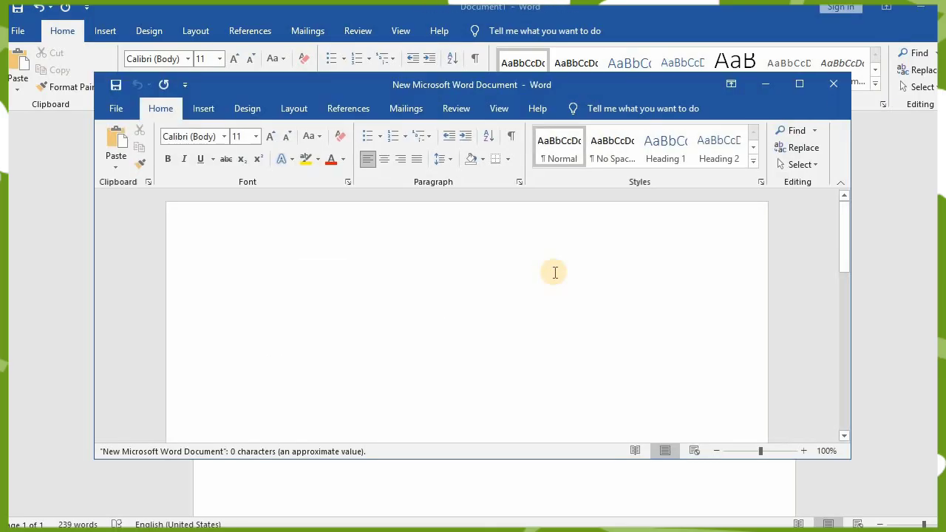
click(837, 84)
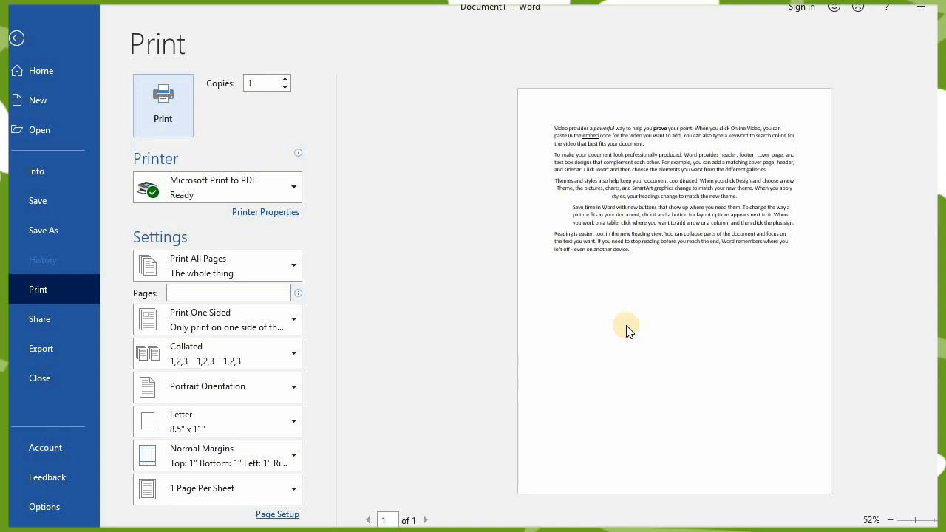
- Leave the print view, remove the indent from the fourth paragraph, starting "Save time in Word", and right-align it
click(16, 36)
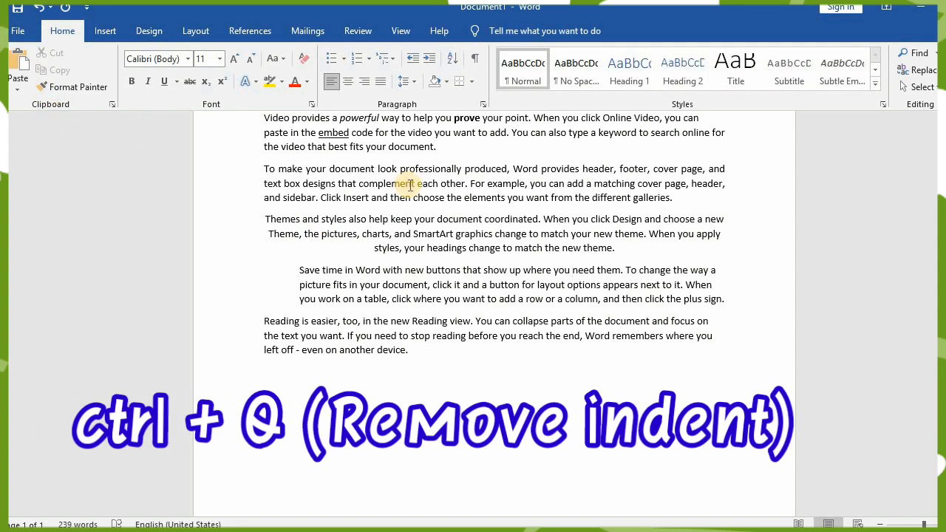
key(ctrl+q)
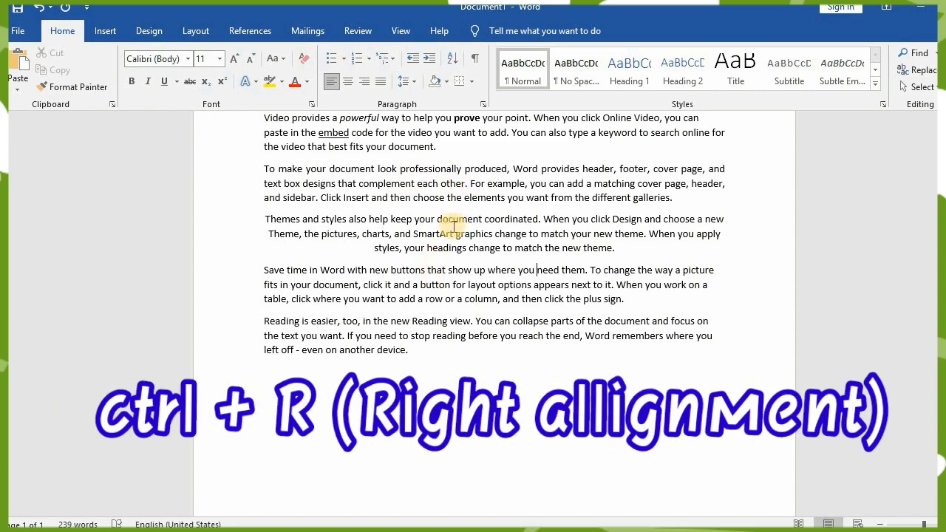
key(ctrl+r)
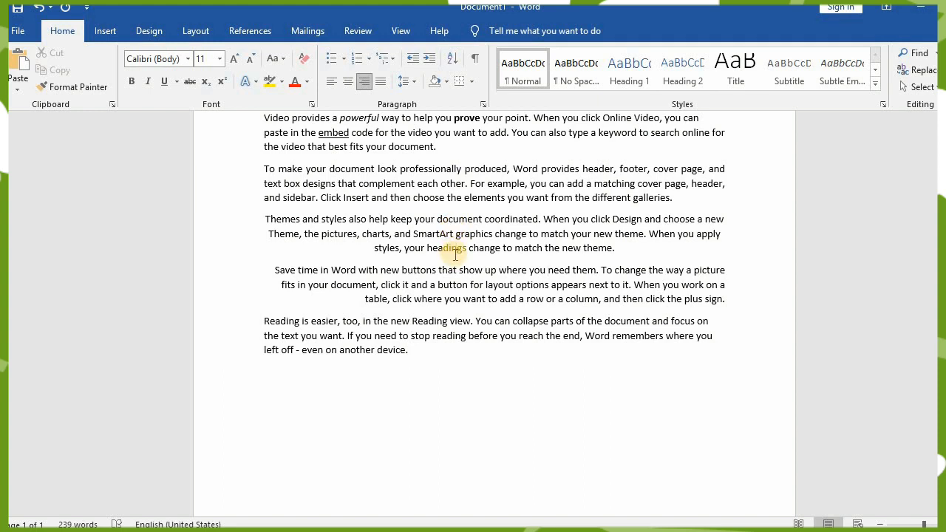
- View the available save locations for the document and return to it without saving
key(ctrl+s)
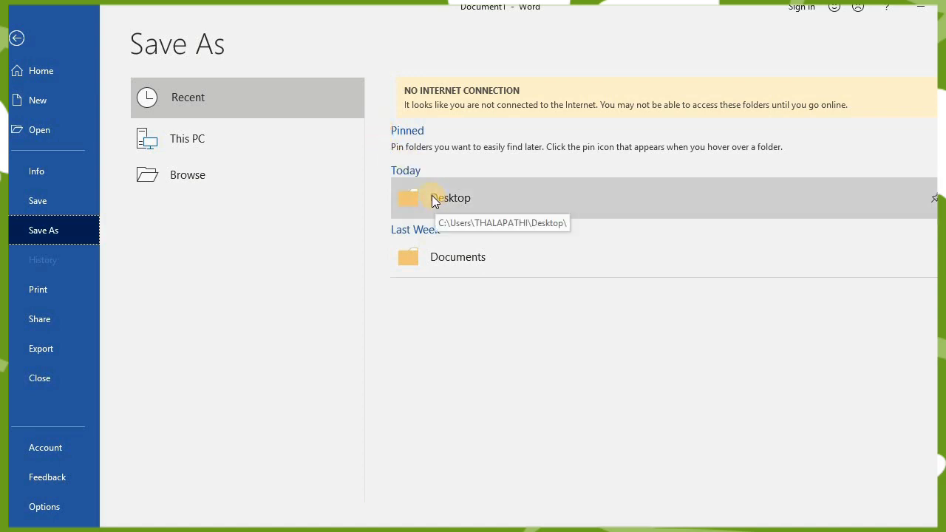
click(15, 40)
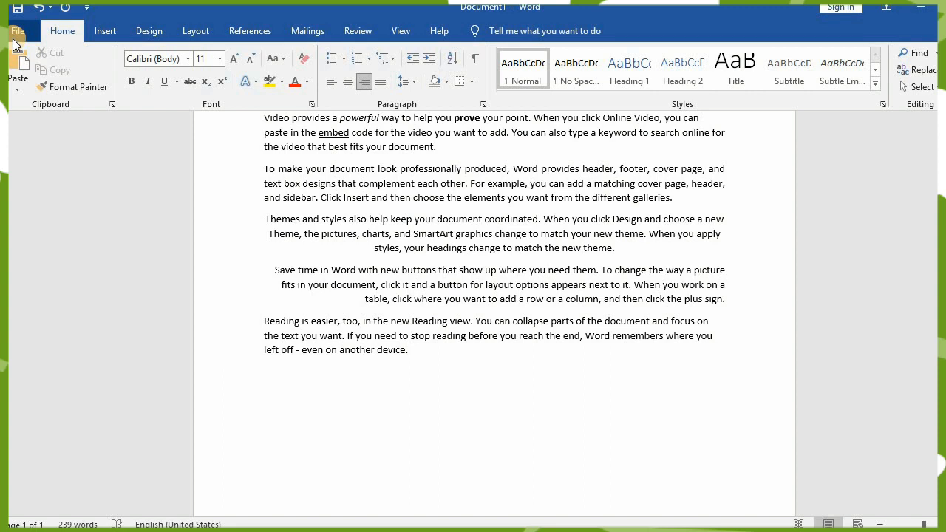
- Increase the hanging indent of the last paragraph, starting "Reading is easier", until its following lines begin beneath "and focus on"
click(416, 332)
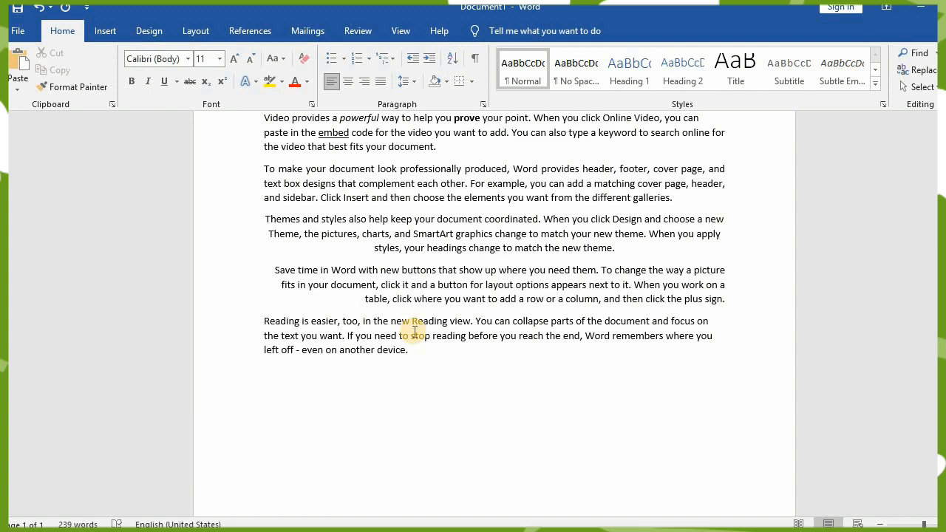
key(ctrl+t)
key(ctrl+t)
key(ctrl+t)
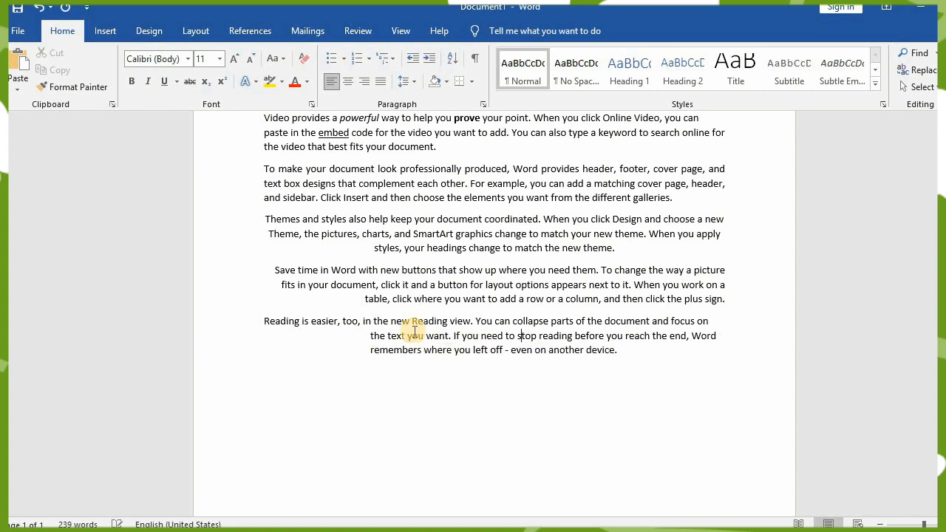
key(ctrl+t)
key(ctrl+t)
key(ctrl+t)
key(ctrl+t)
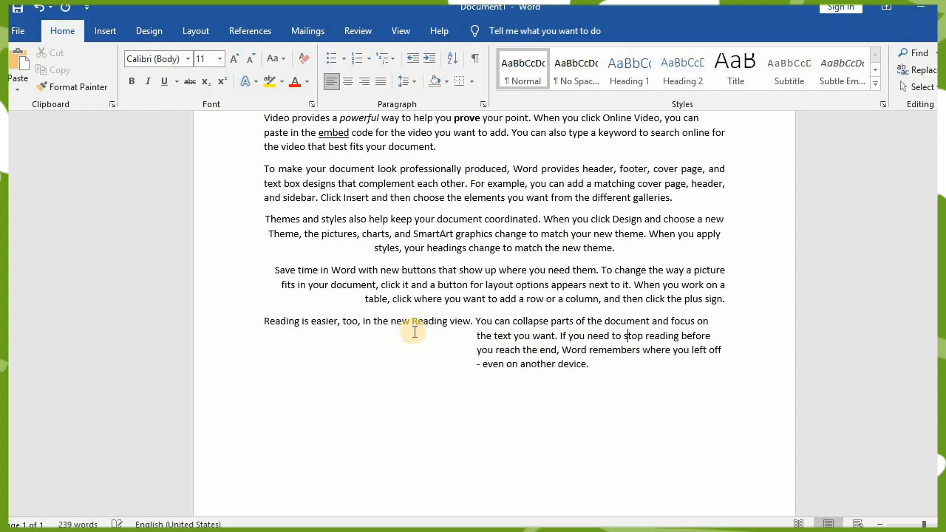
key(ctrl+t)
key(ctrl+t)
key(ctrl+t)
key(ctrl+t)
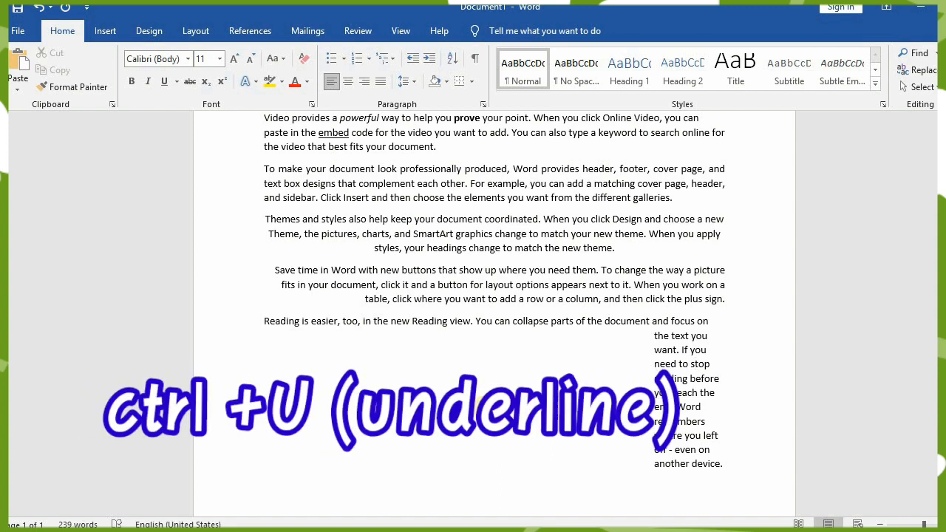
- Underline the word "layout" in the fourth paragraph, starting "Save time in Word"
click(551, 296)
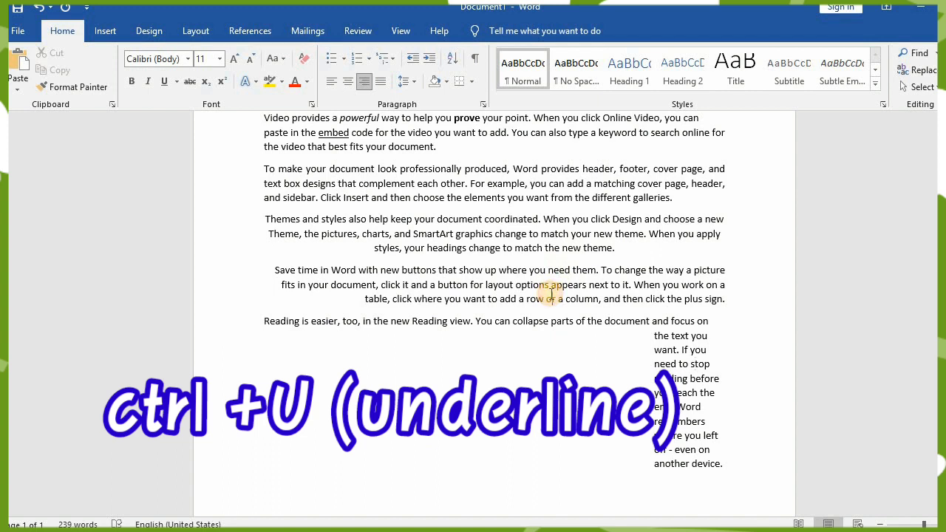
click(512, 280)
key(ctrl+u)
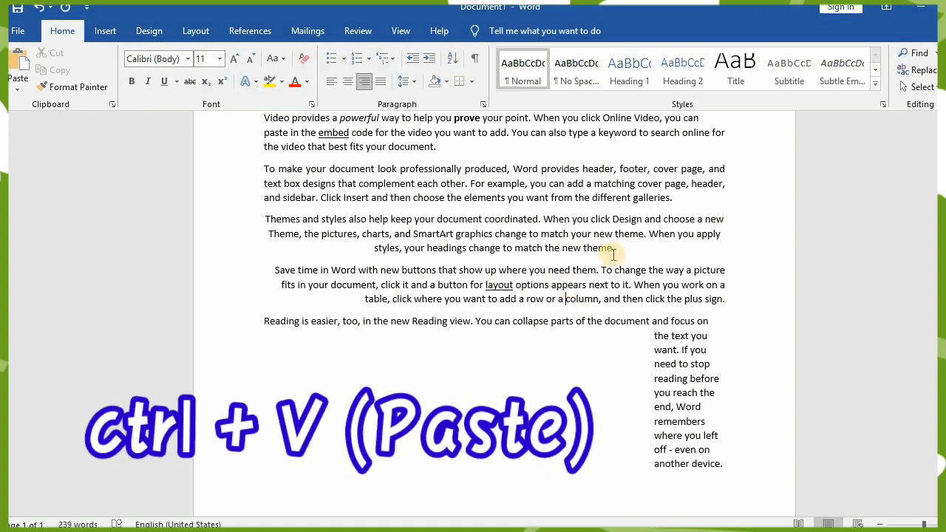
- Replace the third paragraph, starting "Themes and styles", with the copied word "produced", and start closing the document but cancel
triple_click(556, 219)
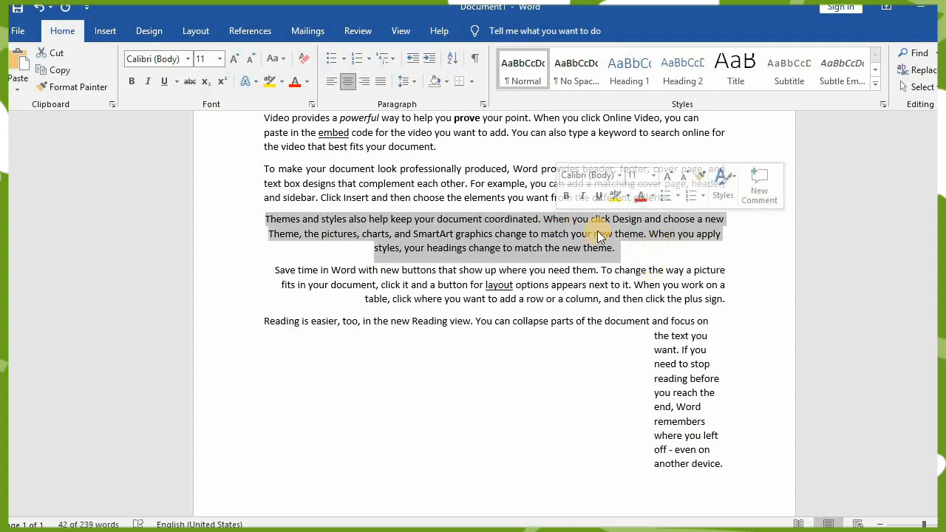
text(produced)
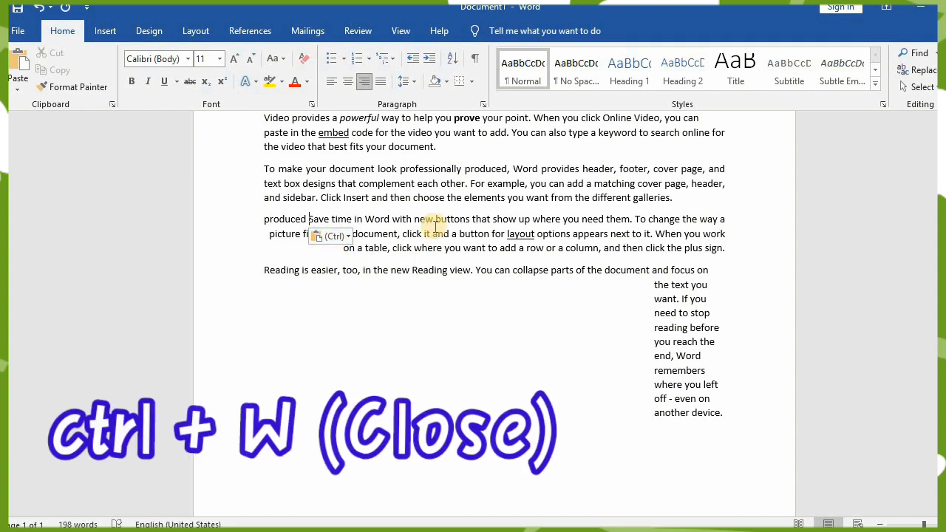
key(ctrl+w)
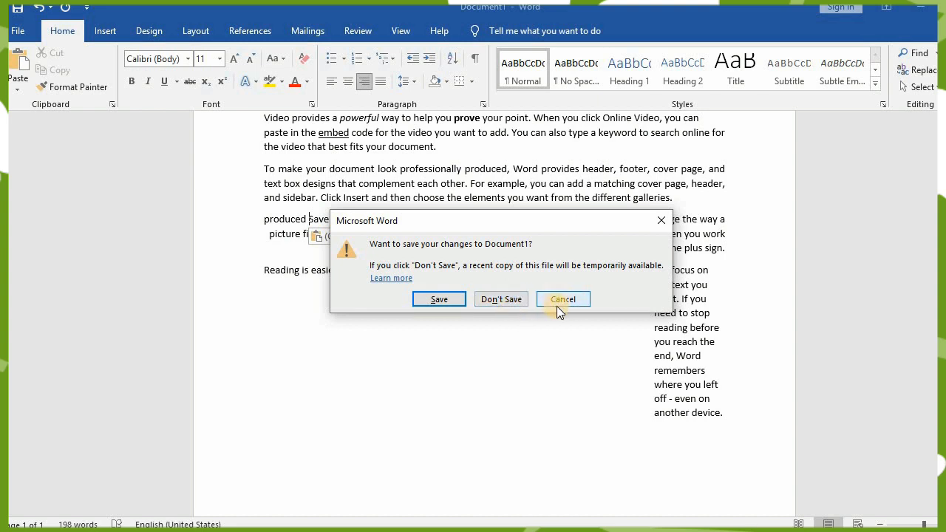
click(661, 220)
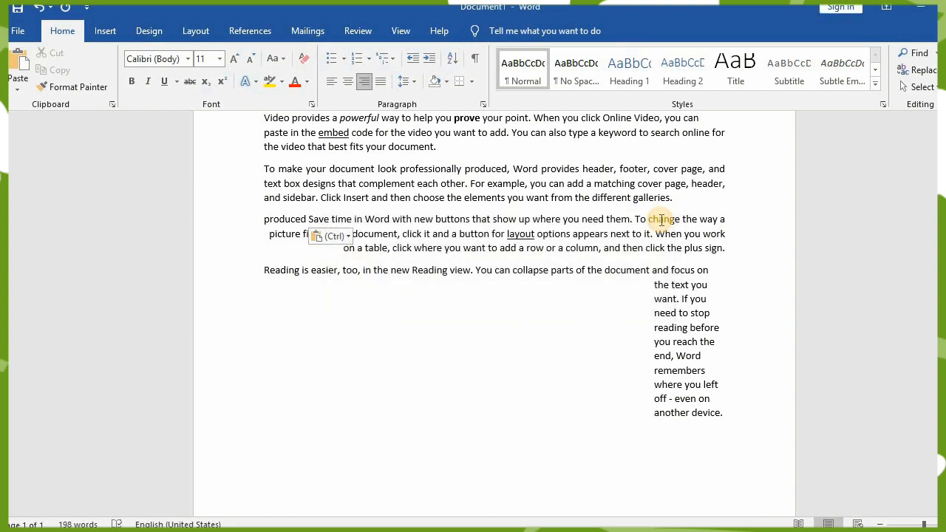
- Move the word "provides" from the second paragraph to a new line below the last paragraph by cut and paste, and justify it
double_click(564, 169)
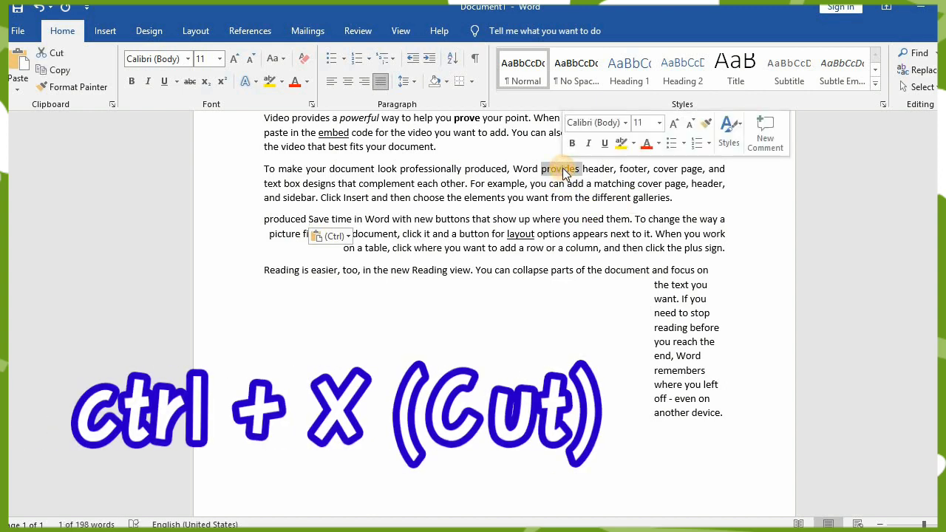
key(ctrl+x)
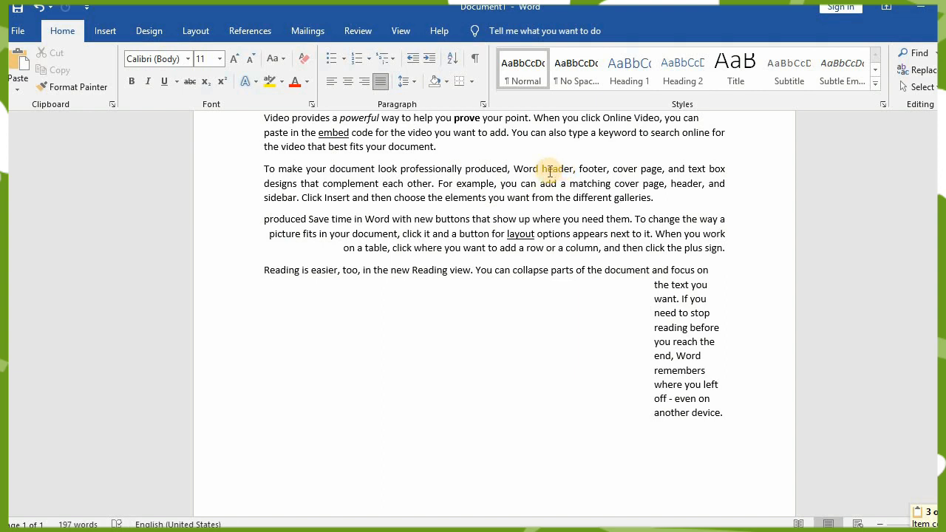
click(637, 454)
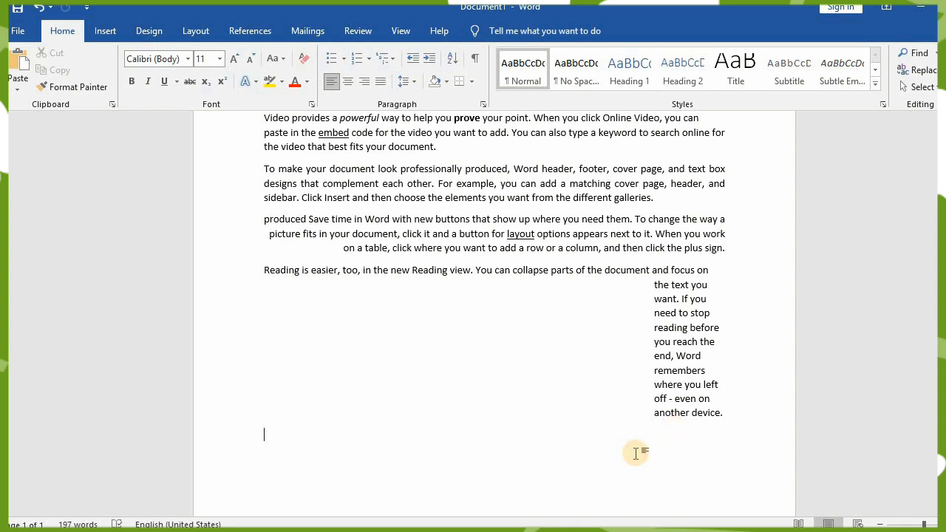
key(ctrl+v)
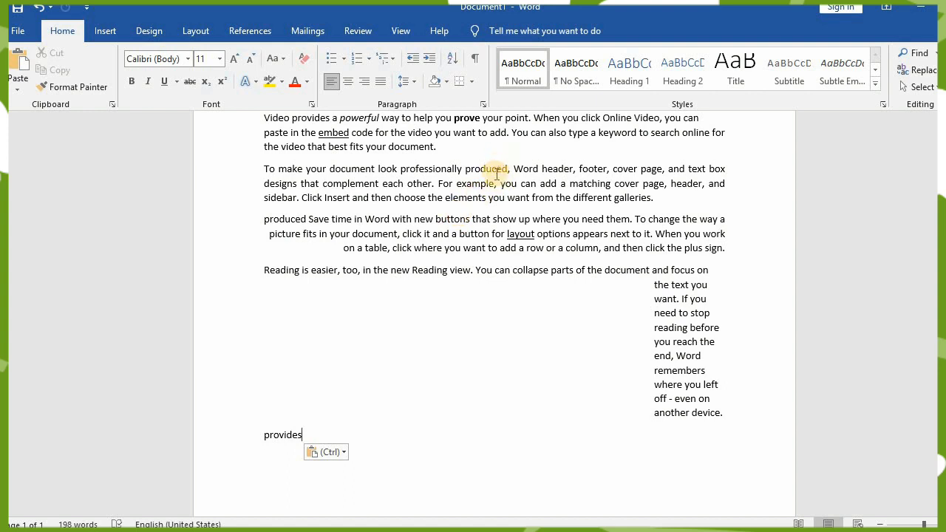
key(ctrl+j)
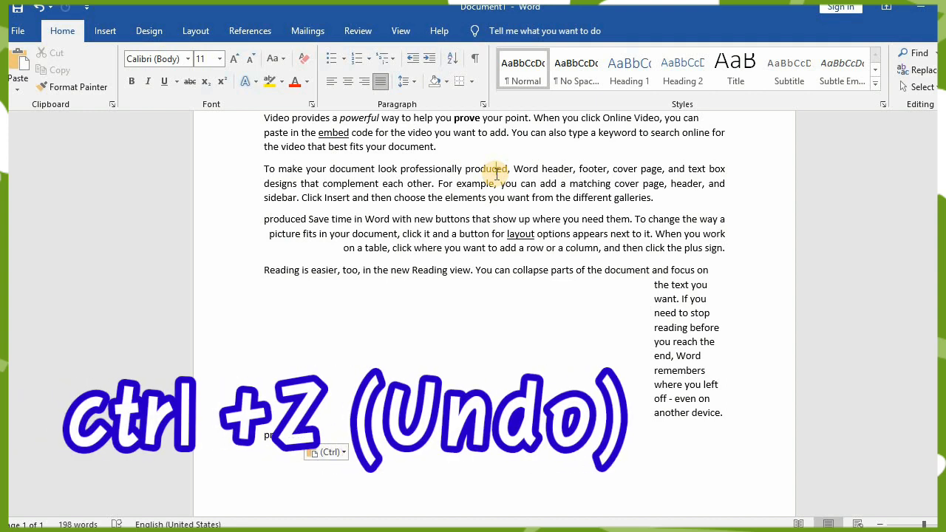
- Undo the moved word "provides" and the replacement of the third paragraph, and redo two of the undone edits
key(ctrl+z)
key(ctrl+z)
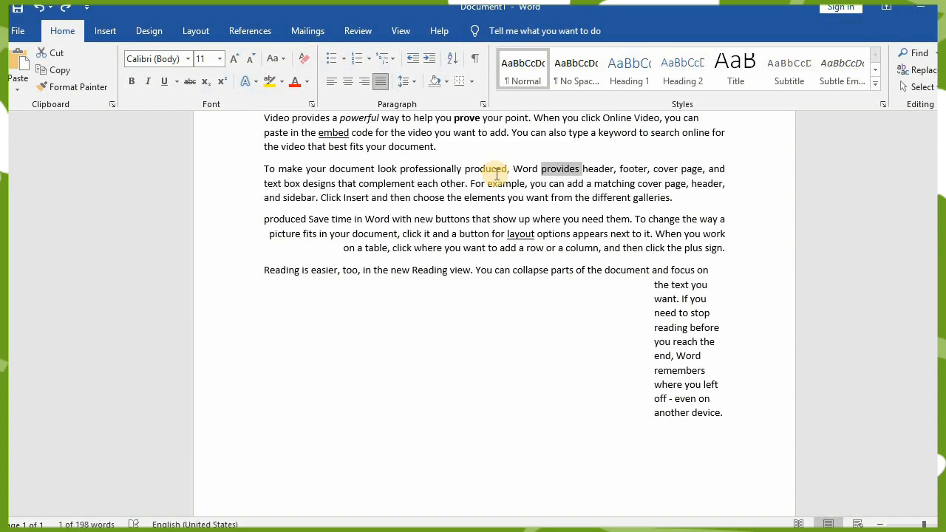
key(ctrl+z)
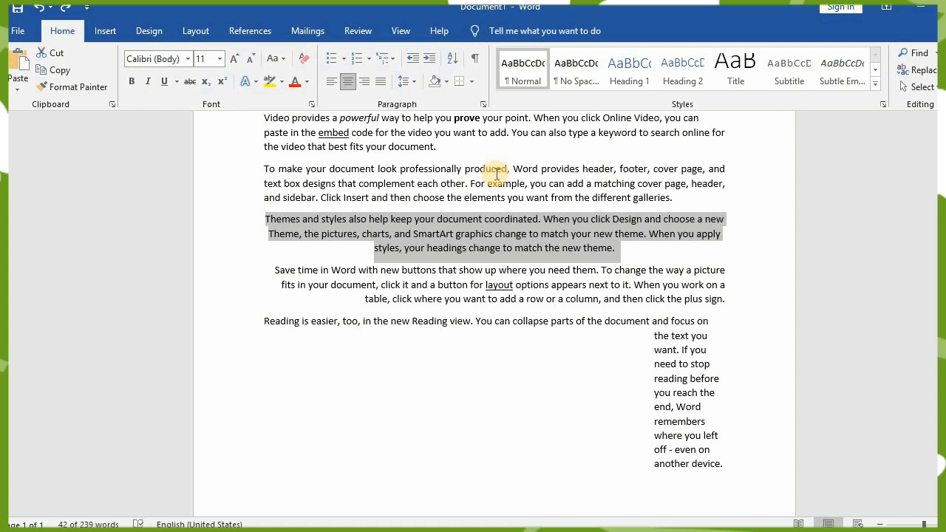
key(ctrl+y)
key(ctrl+y)
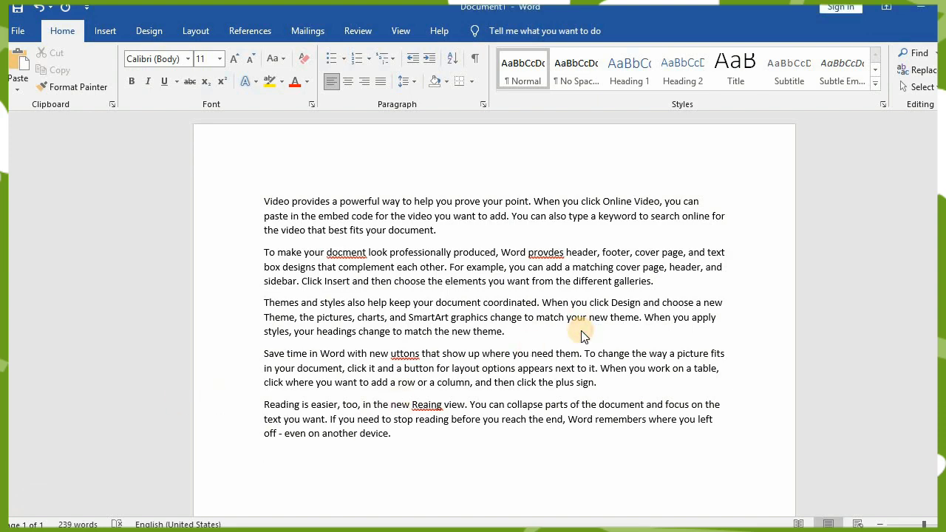
- Spell-check the document, correcting "docment" to "document", "provdes" to "provides", "uttons" to "buttons" and "Reaing" to "Rearing"
key(F7)
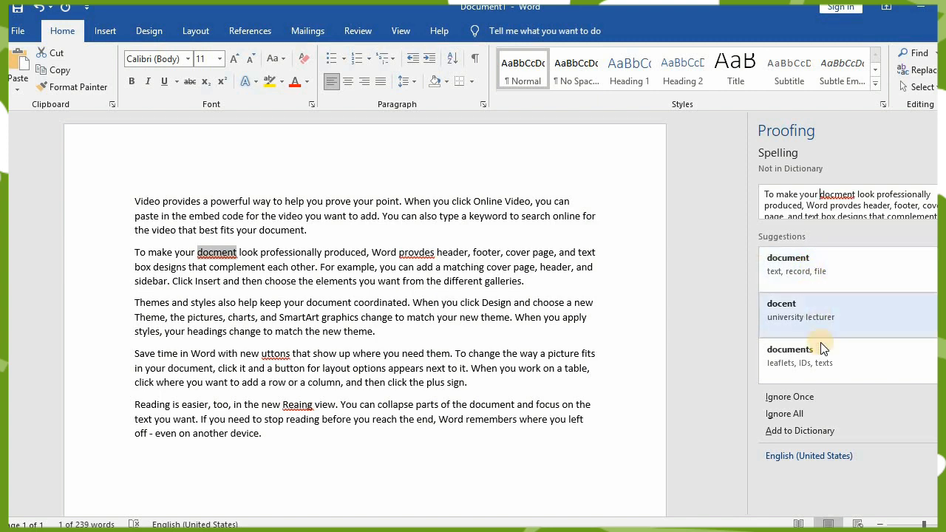
click(802, 272)
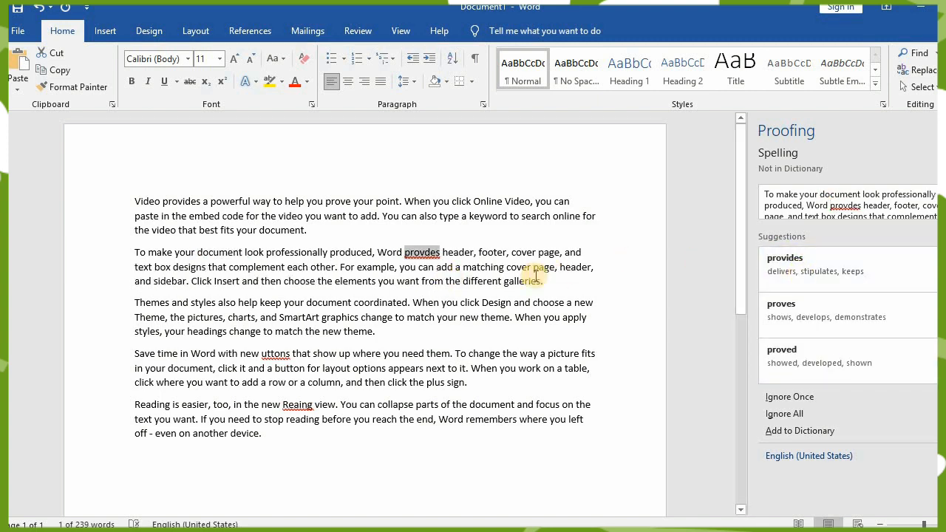
click(857, 271)
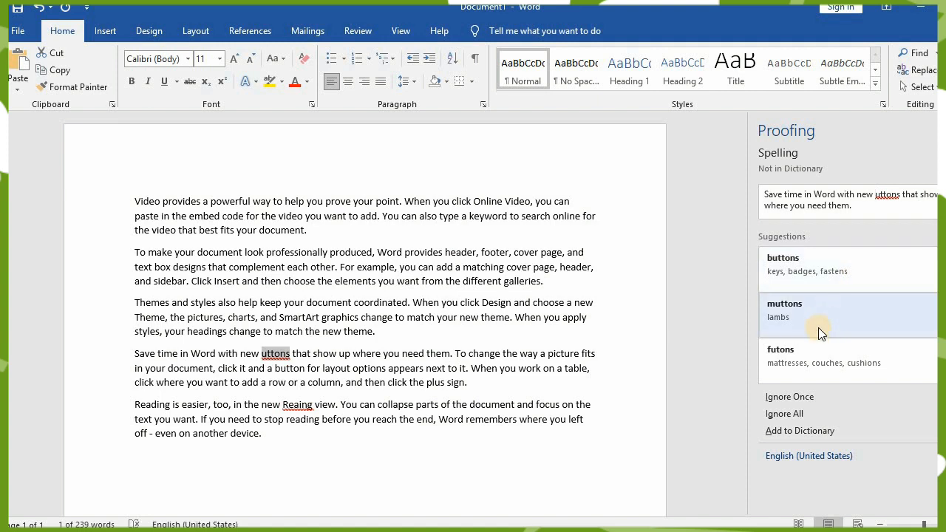
click(811, 261)
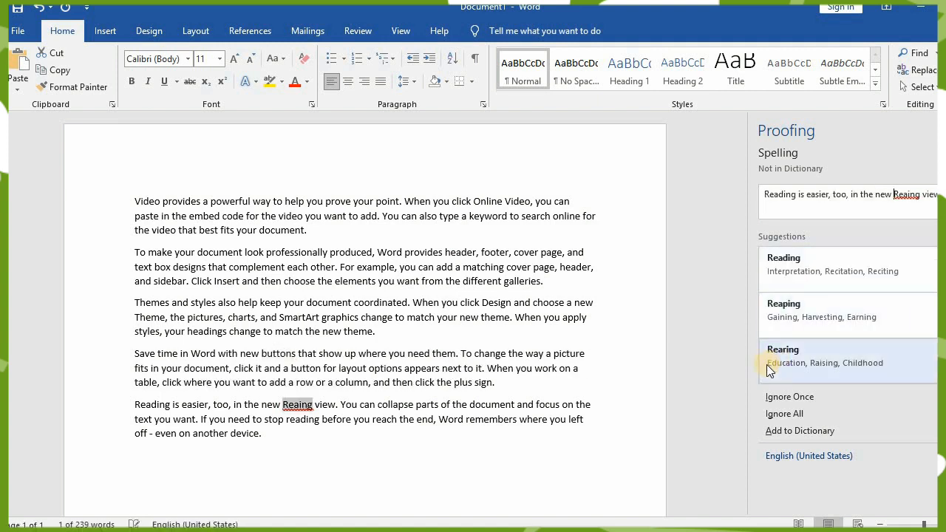
click(809, 363)
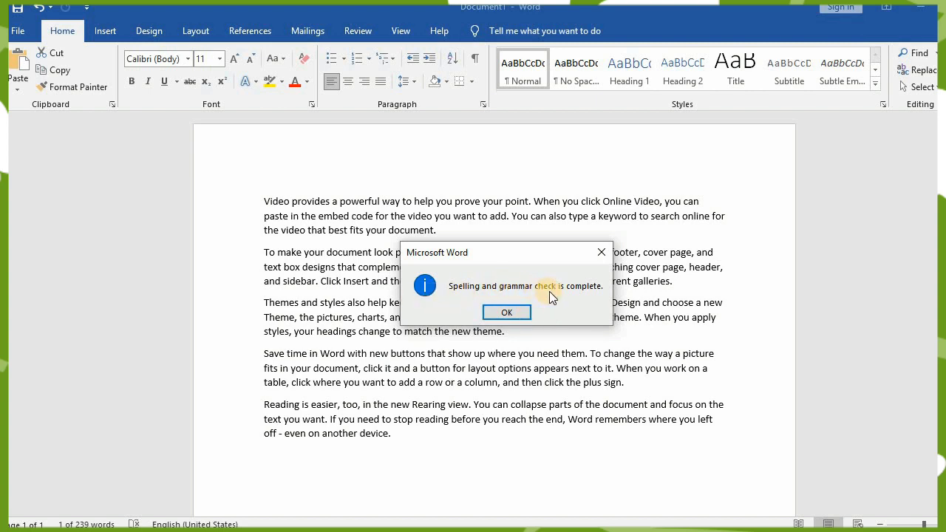
click(507, 312)
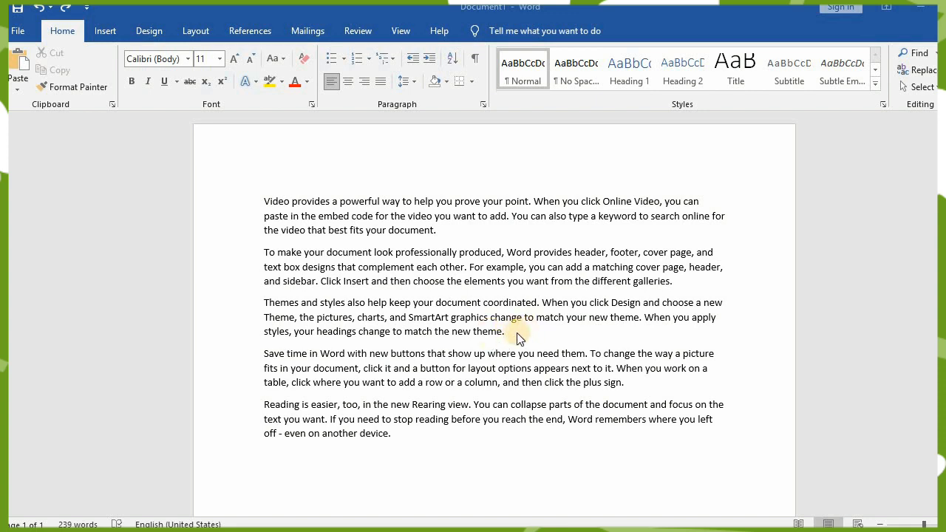
- Delete the end of "where" in the fourth paragraph, restore it, and undo the "Rearing" spelling correction in the last paragraph
click(519, 353)
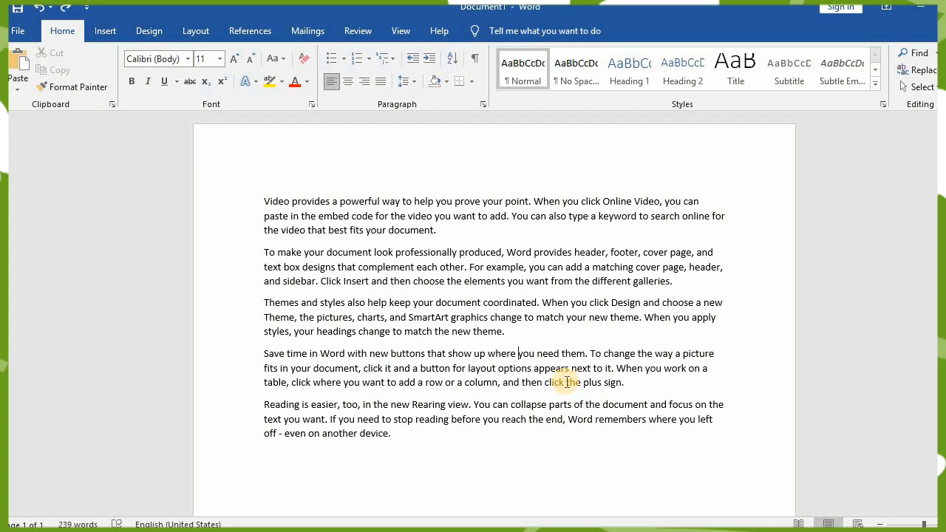
key(BackSpace)
key(BackSpace)
key(BackSpace)
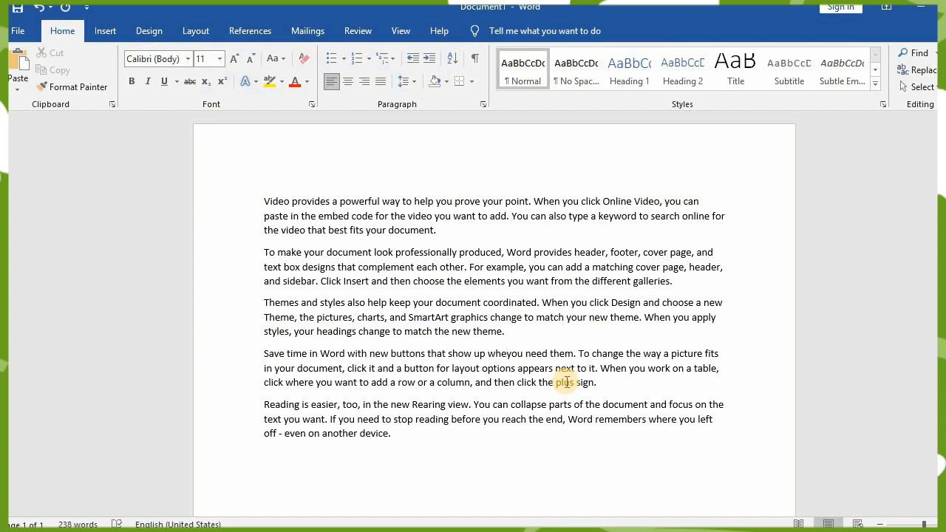
text(re)
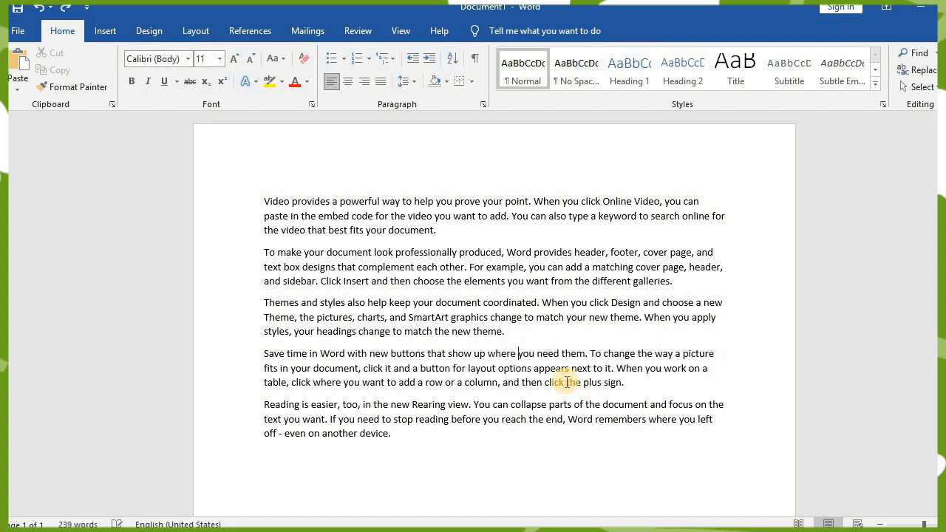
key(ctrl+z)
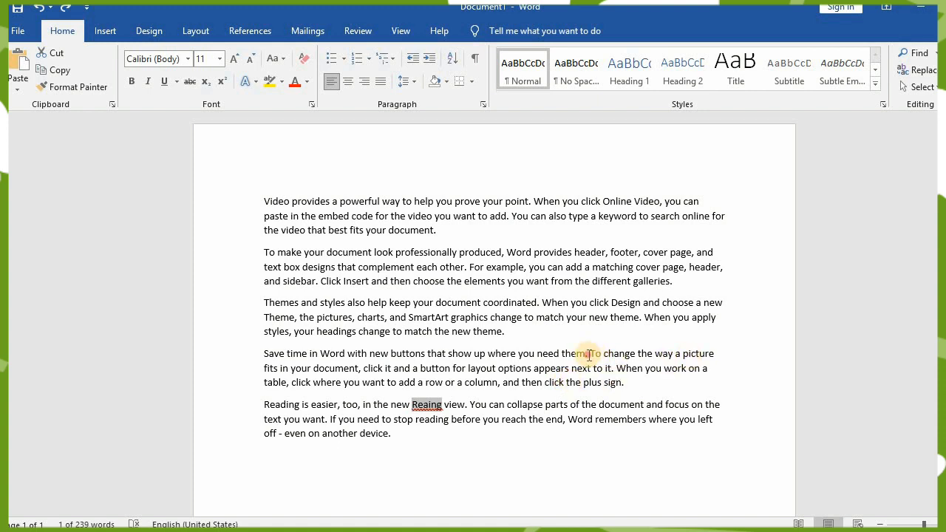
- Delete "up where you need them." word by word, working backwards from before "To change" in the fourth paragraph
click(589, 355)
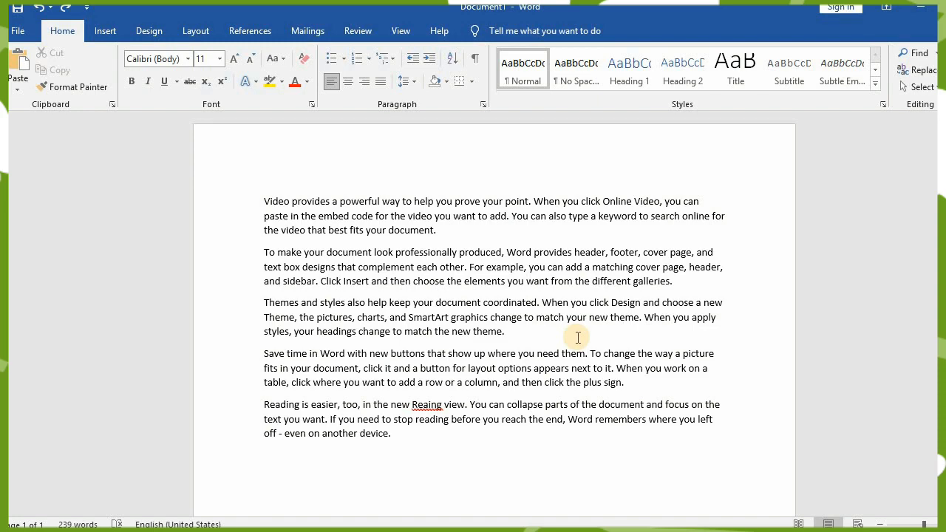
key(ctrl+BackSpace)
key(ctrl+BackSpace)
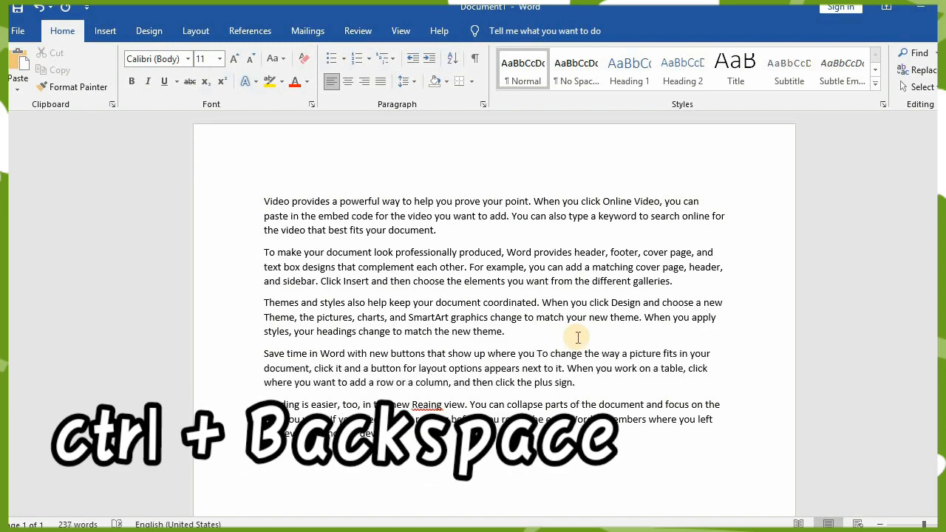
key(ctrl+BackSpace)
key(ctrl+BackSpace)
key(ctrl+BackSpace)
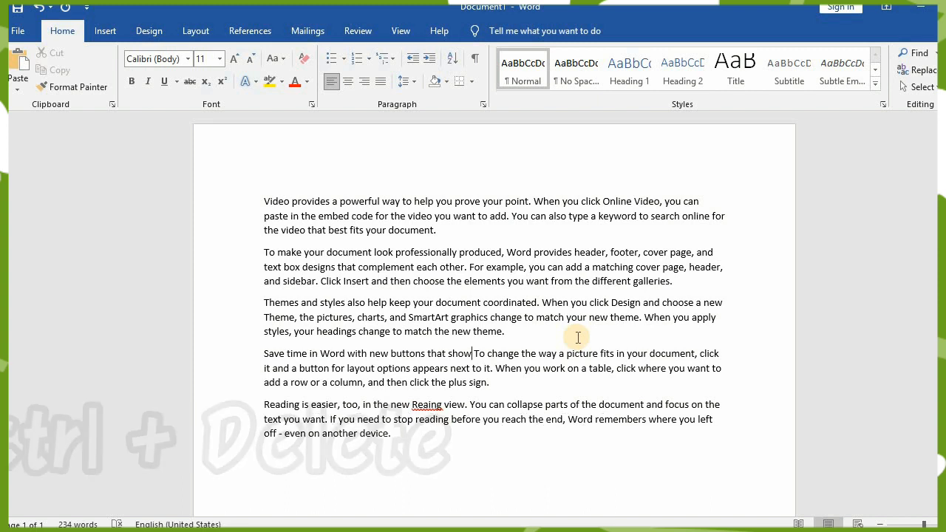
- Delete "To change the way a picture fits in your document, click" word by word, working forwards from after "show"
key(ctrl+Delete)
key(ctrl+Delete)
key(ctrl+Delete)
key(ctrl+Delete)
key(ctrl+Delete)
key(ctrl+Delete)
key(ctrl+Delete)
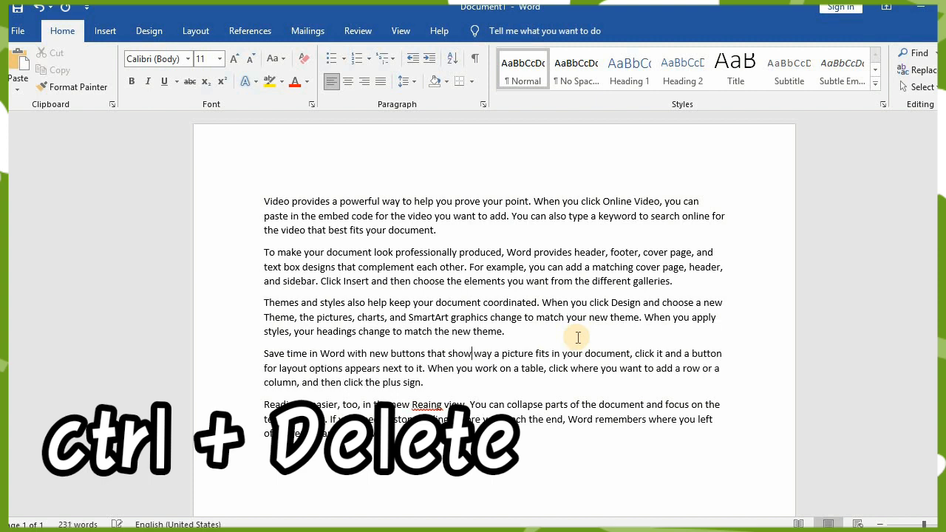
key(ctrl+Delete)
key(ctrl+Delete)
key(ctrl+Delete)
key(ctrl+Delete)
key(ctrl+Delete)
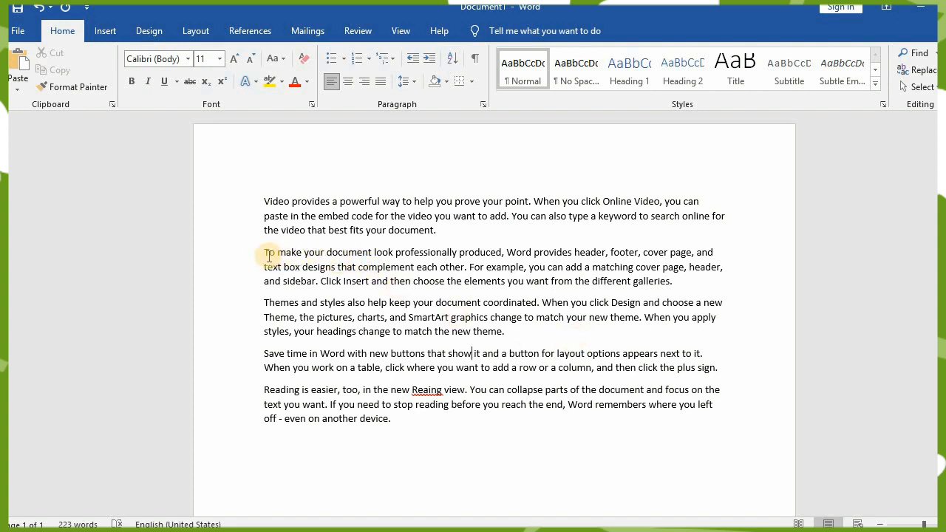
- Turn the last four paragraphs, from "To make your document" to the end, into a bulleted list
drag(265, 253, 677, 433)
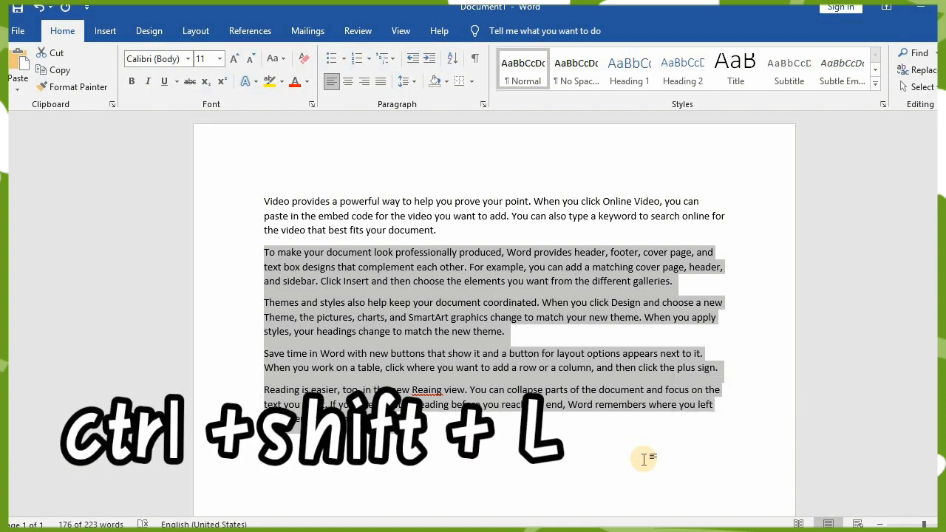
key(ctrl+shift+l)
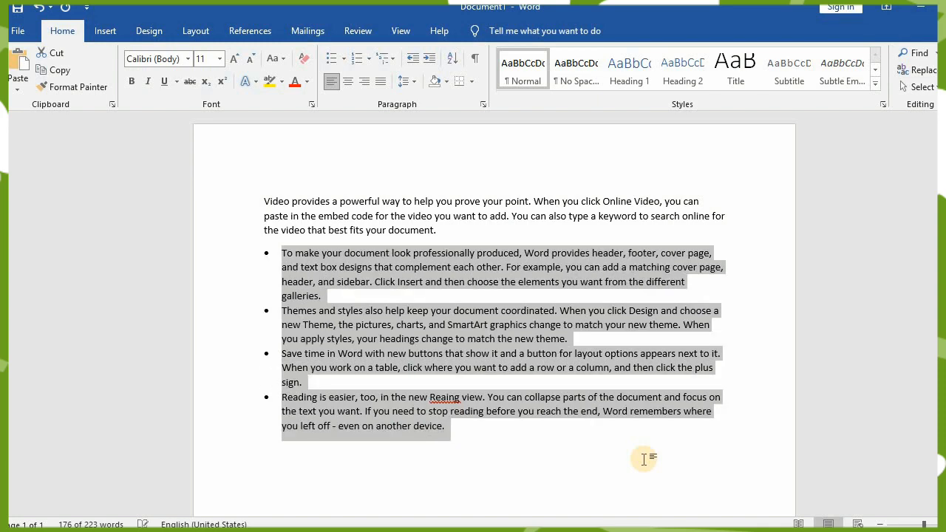
click(501, 445)
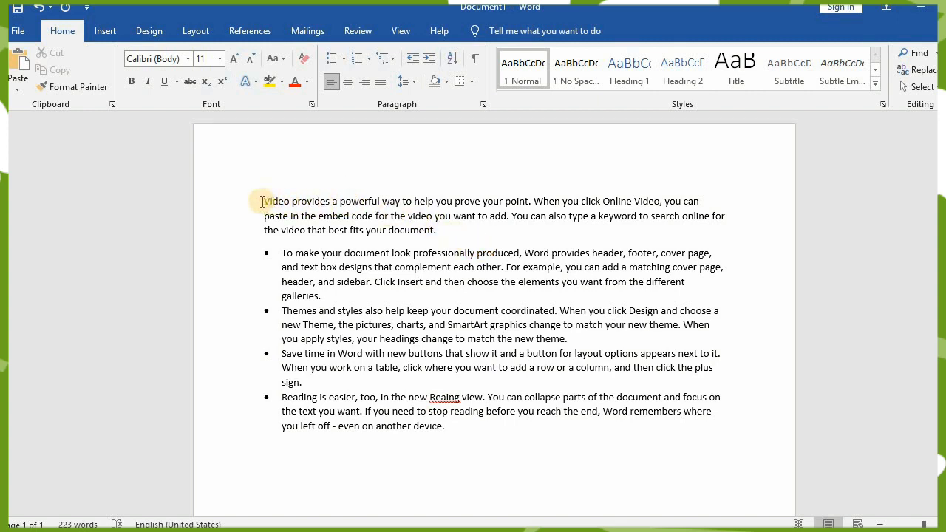
- Cycle the letter case of the first paragraph, starting "Video provides", through the available options, ending in all uppercase
drag(264, 202, 436, 231)
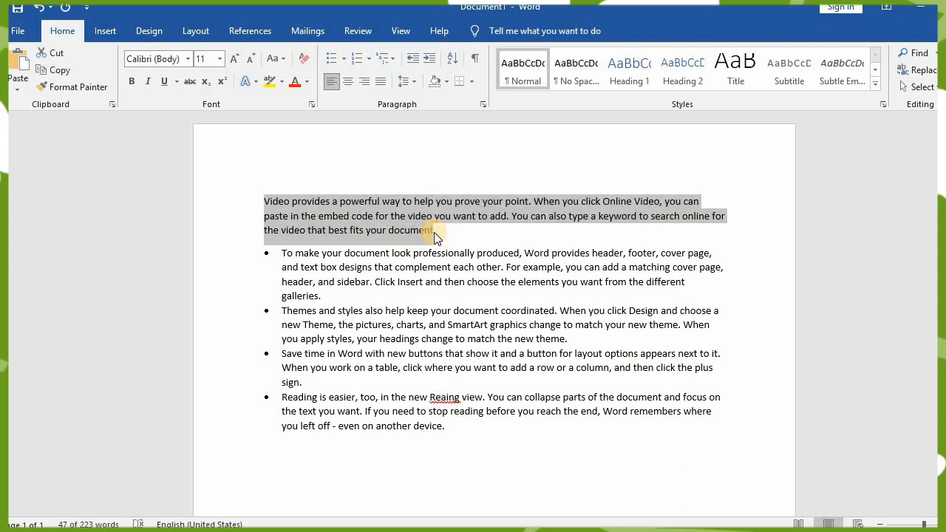
key(shift+F3)
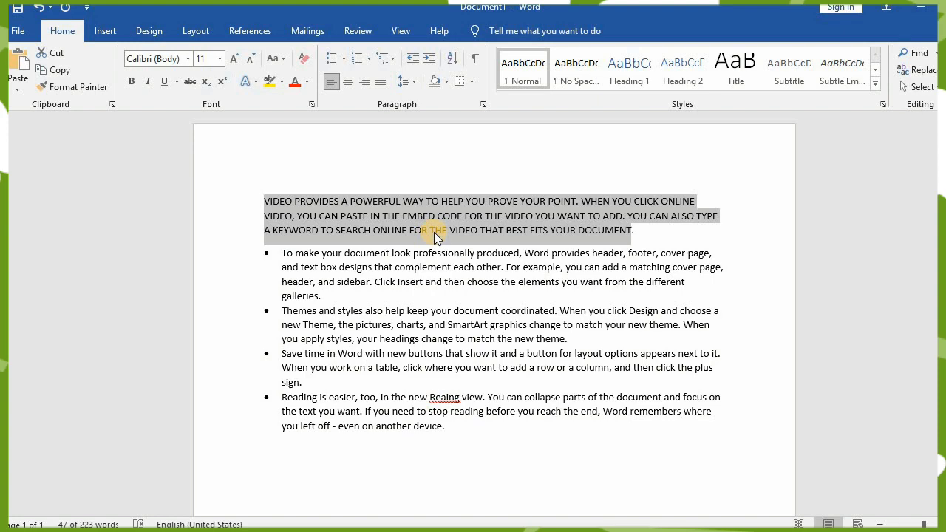
key(shift+F3)
key(shift+F3)
key(shift+F3)
key(shift+F3)
key(shift+F3)
key(shift+F3)
key(shift+F3)
key(shift+F3)
key(shift+F3)
key(shift+F3)
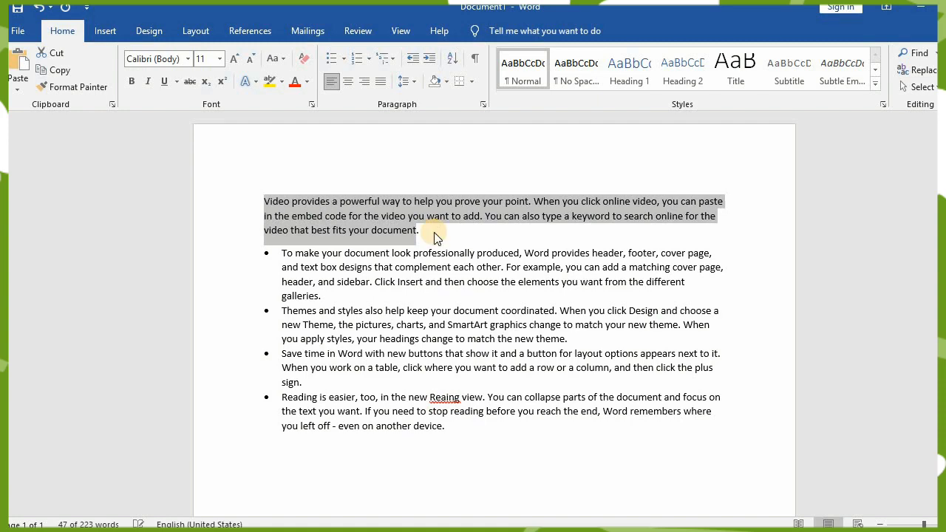
key(shift+F3)
key(shift+F3)
key(shift+F3)
key(shift+F3)
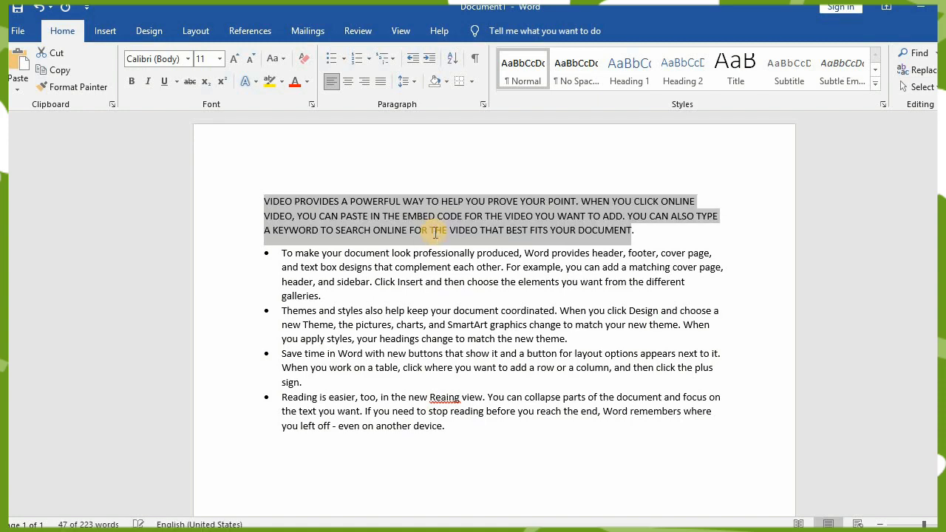